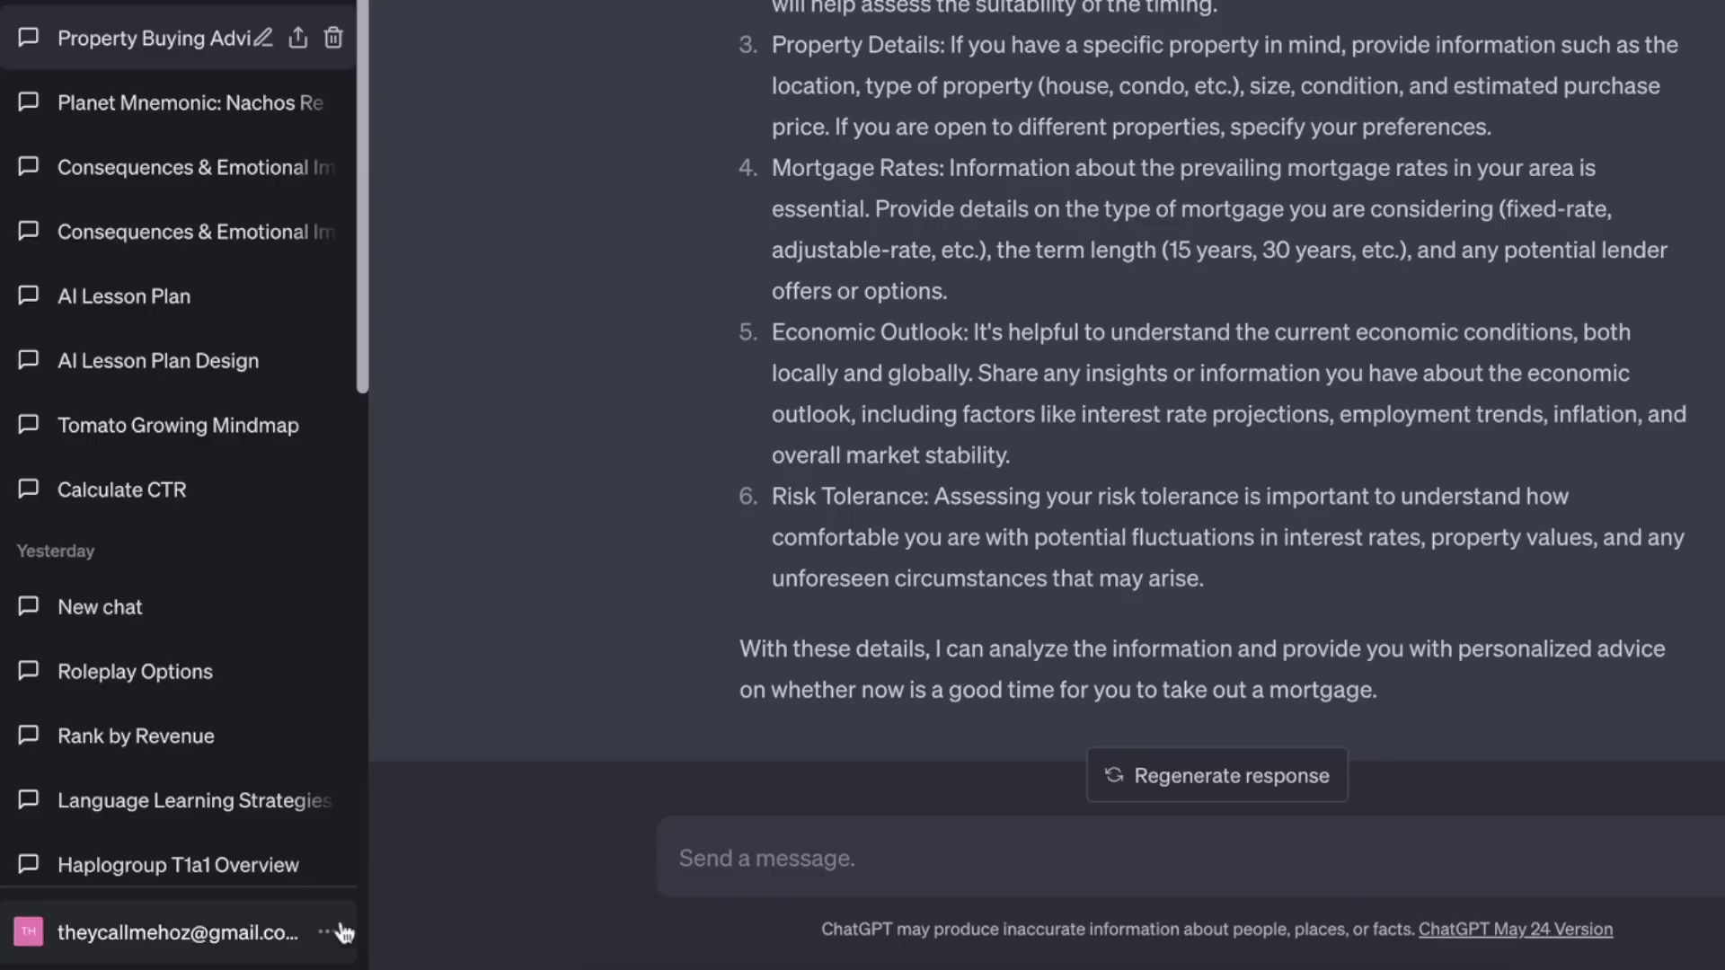
Turn off Chat History & Training in the data controls of the account settings.
left_click(334, 932)
left_click(263, 772)
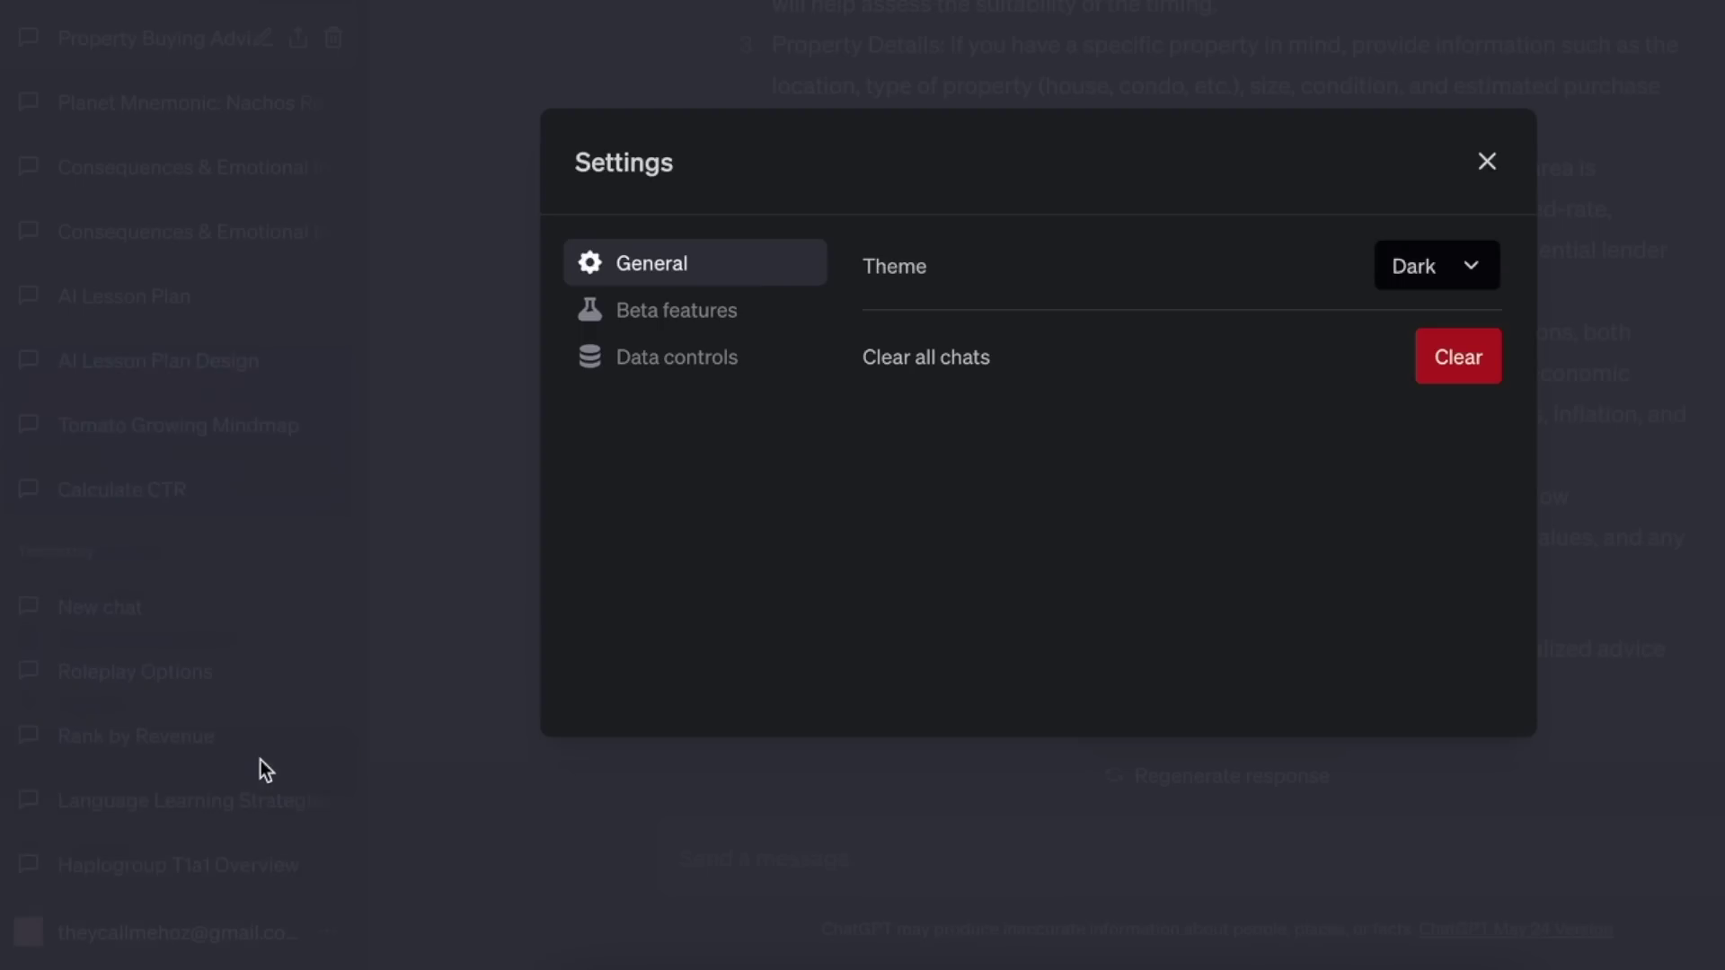
left_click(714, 374)
left_click(1464, 258)
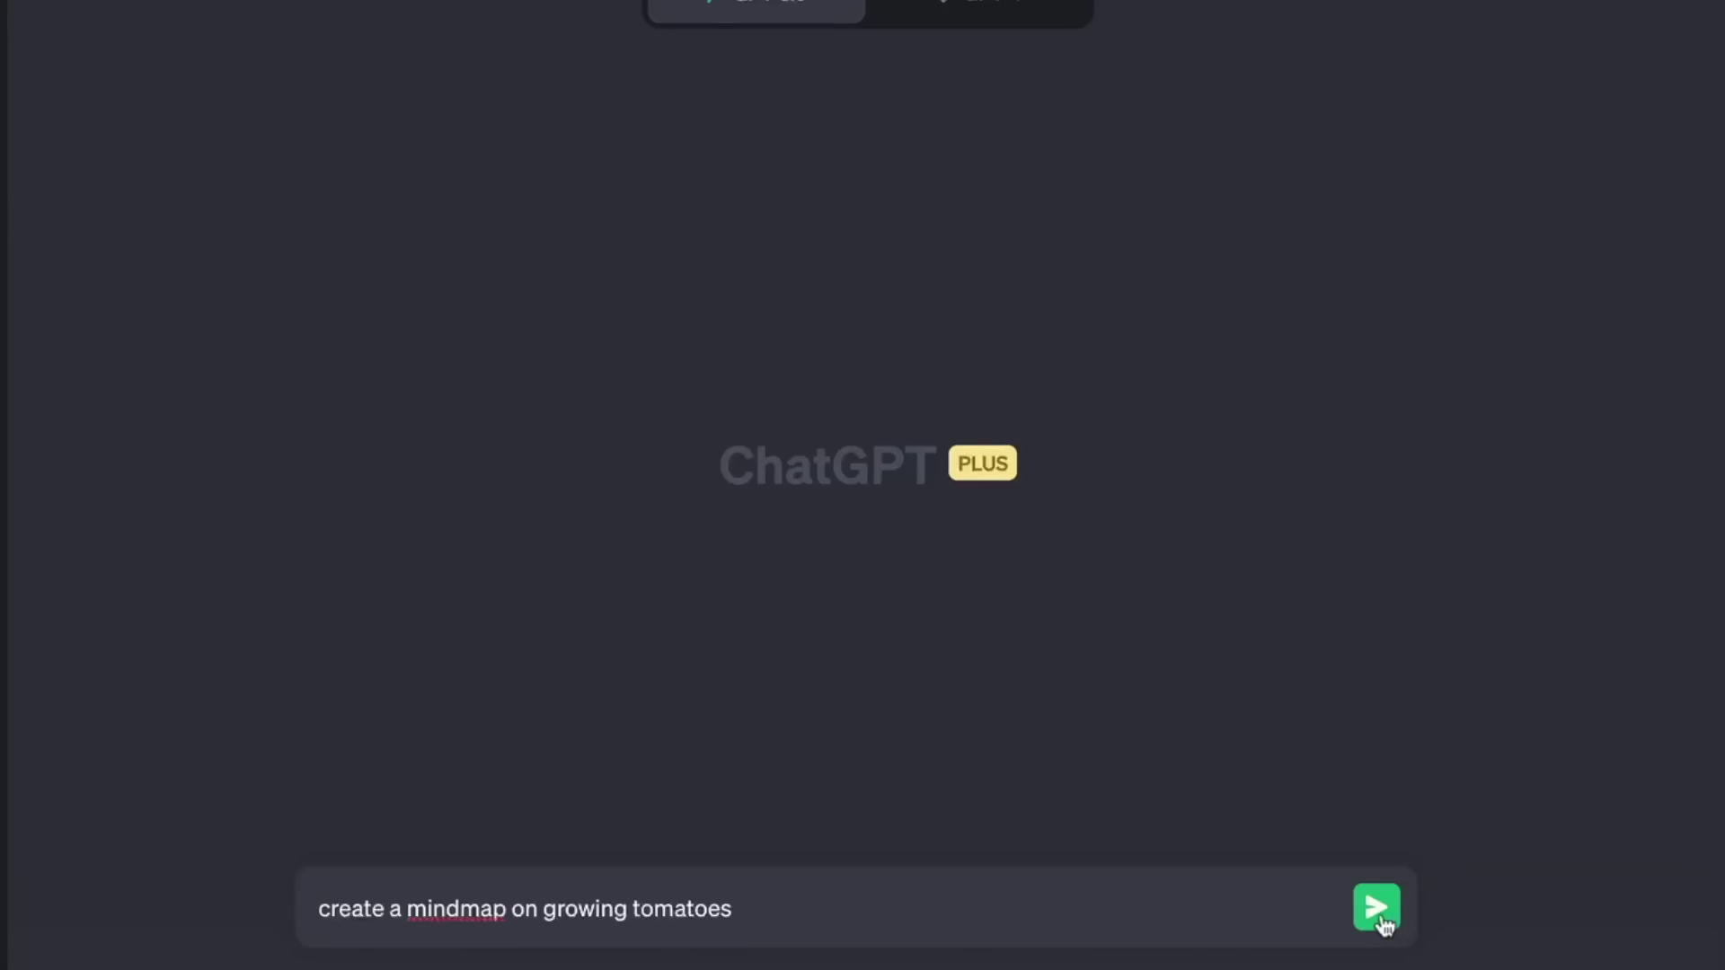
Ask for mindmaps on growing tomatoes and on starting a brand, with marketing included in the brand one.
left_click(1378, 914)
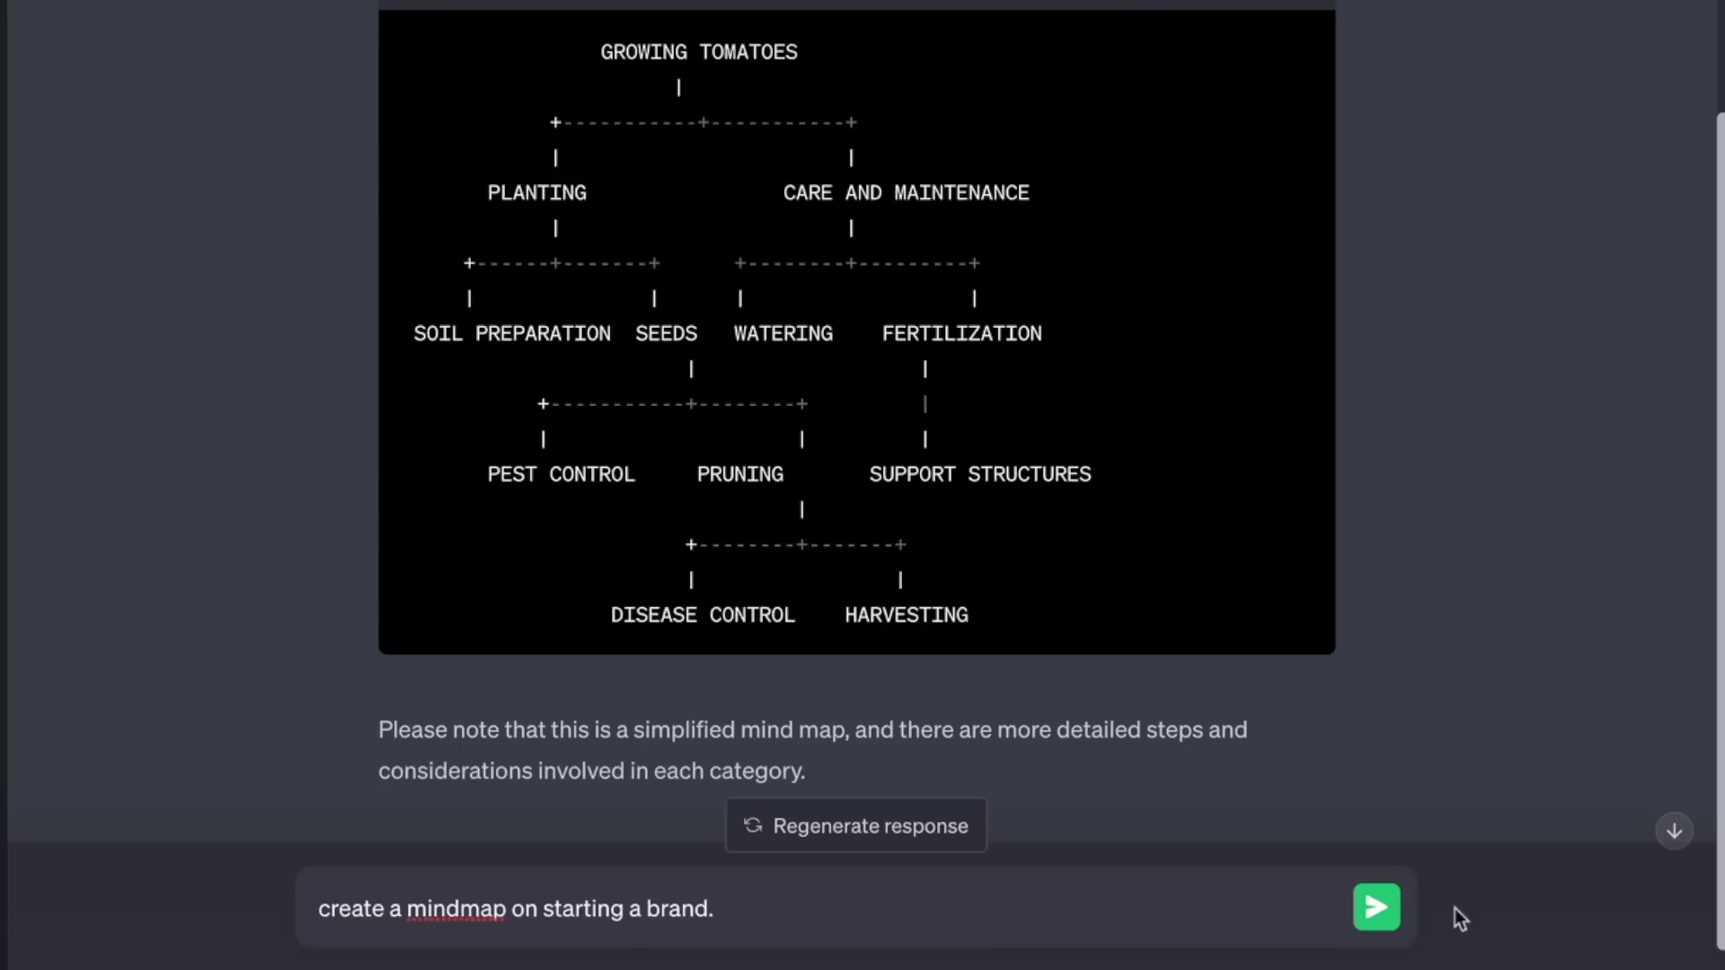
key("Return")
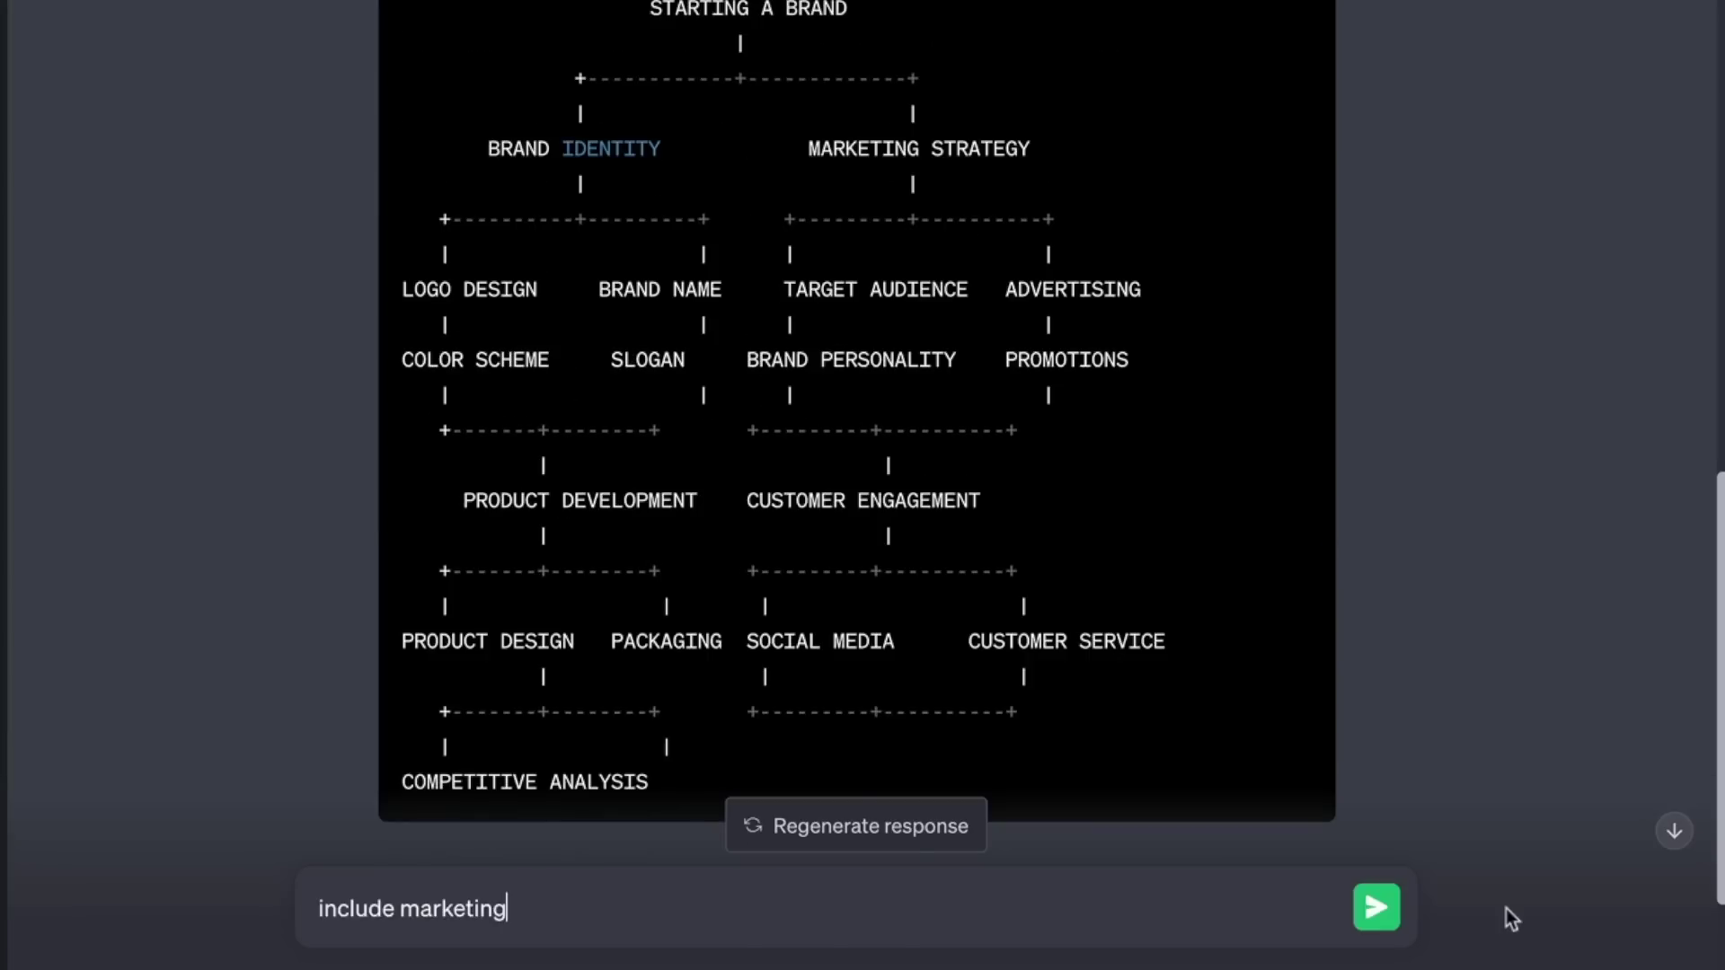
key("Return")
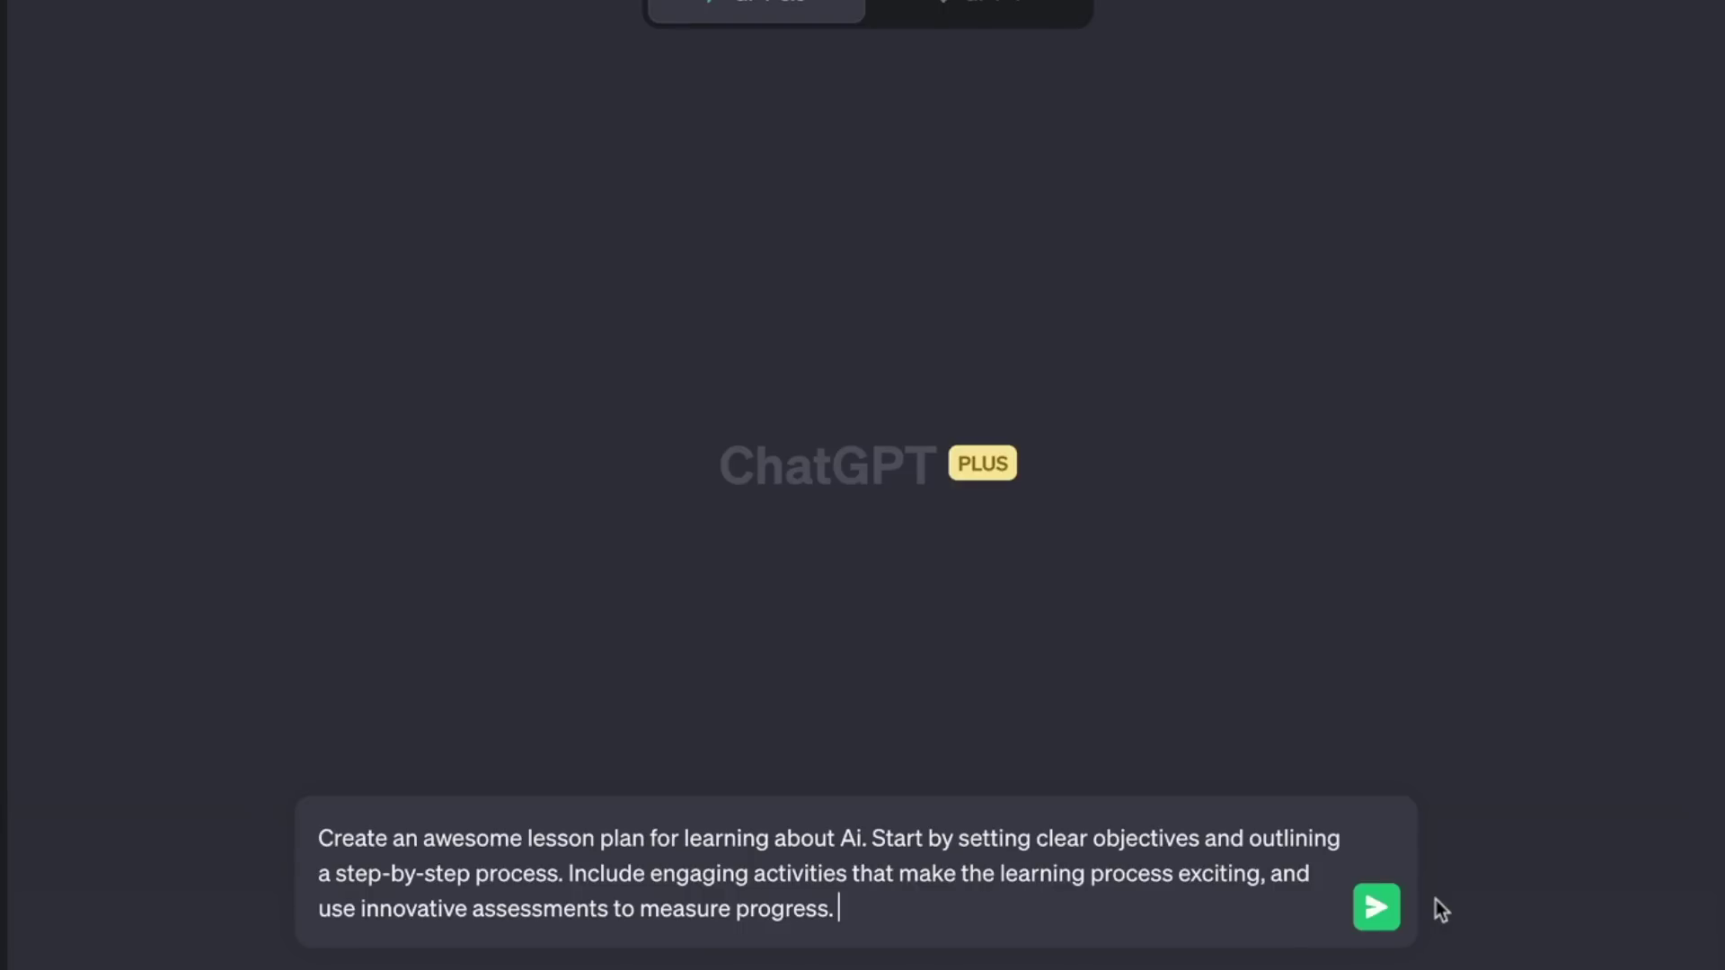
Request an AI lesson plan with objectives, engaging activities and innovative assessments, and have it modified for home schooling a 6 year old.
left_click(1375, 908)
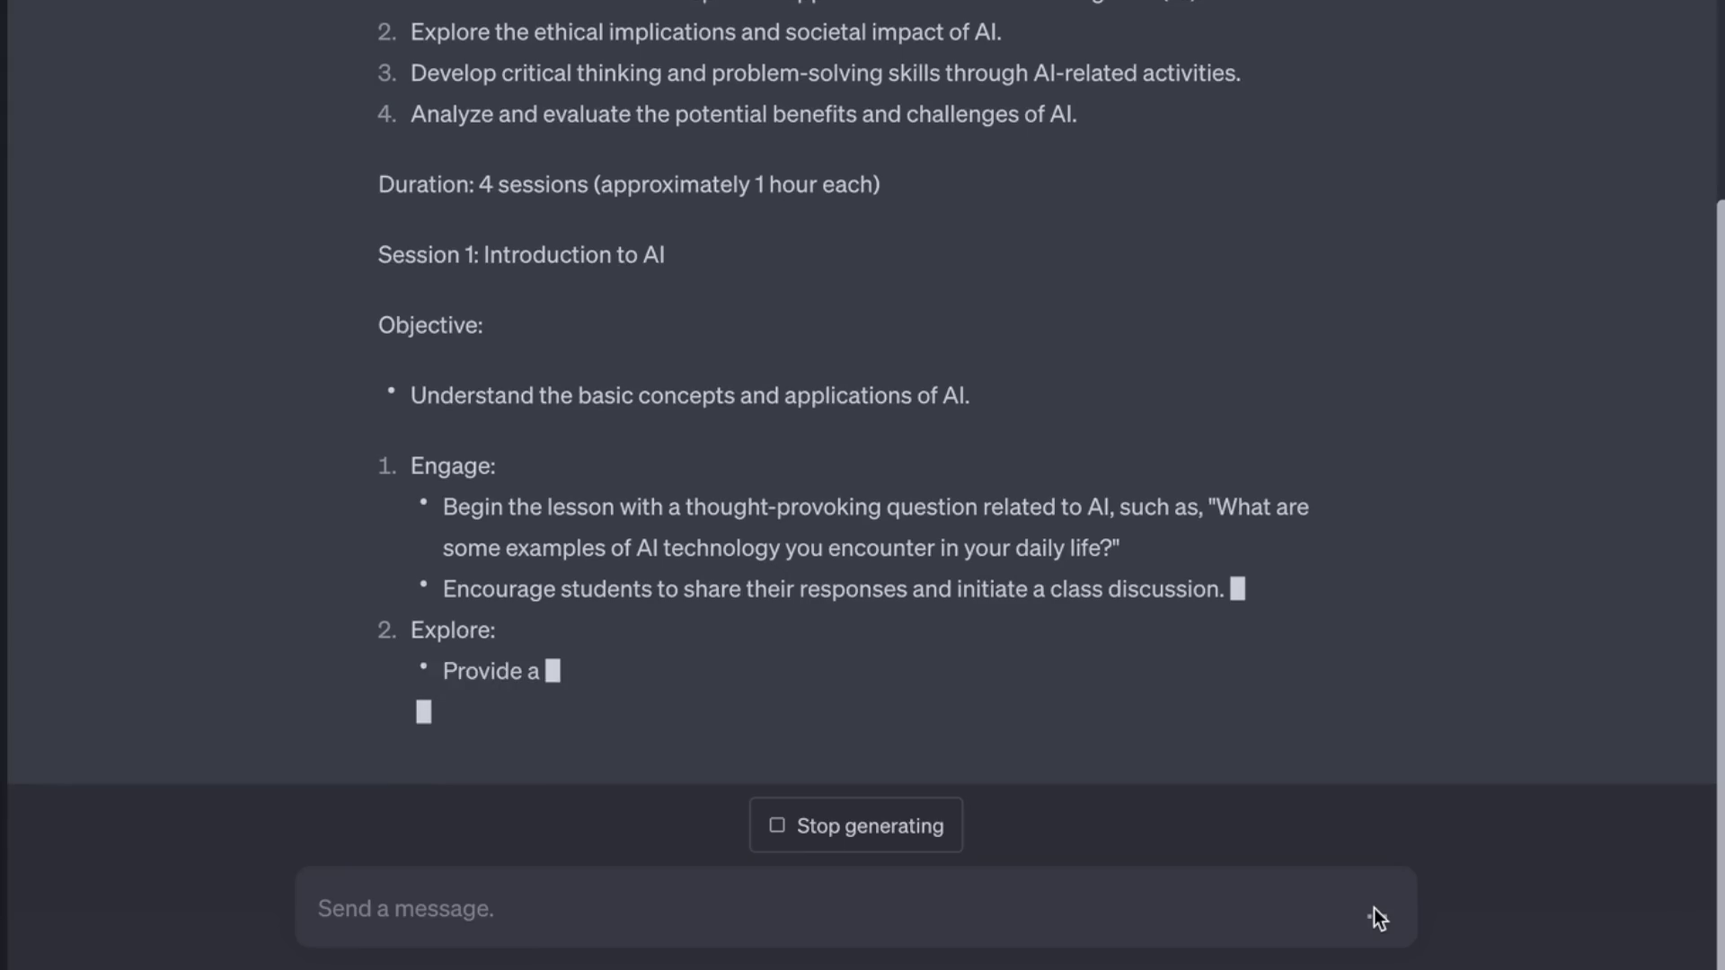
left_click(1042, 830)
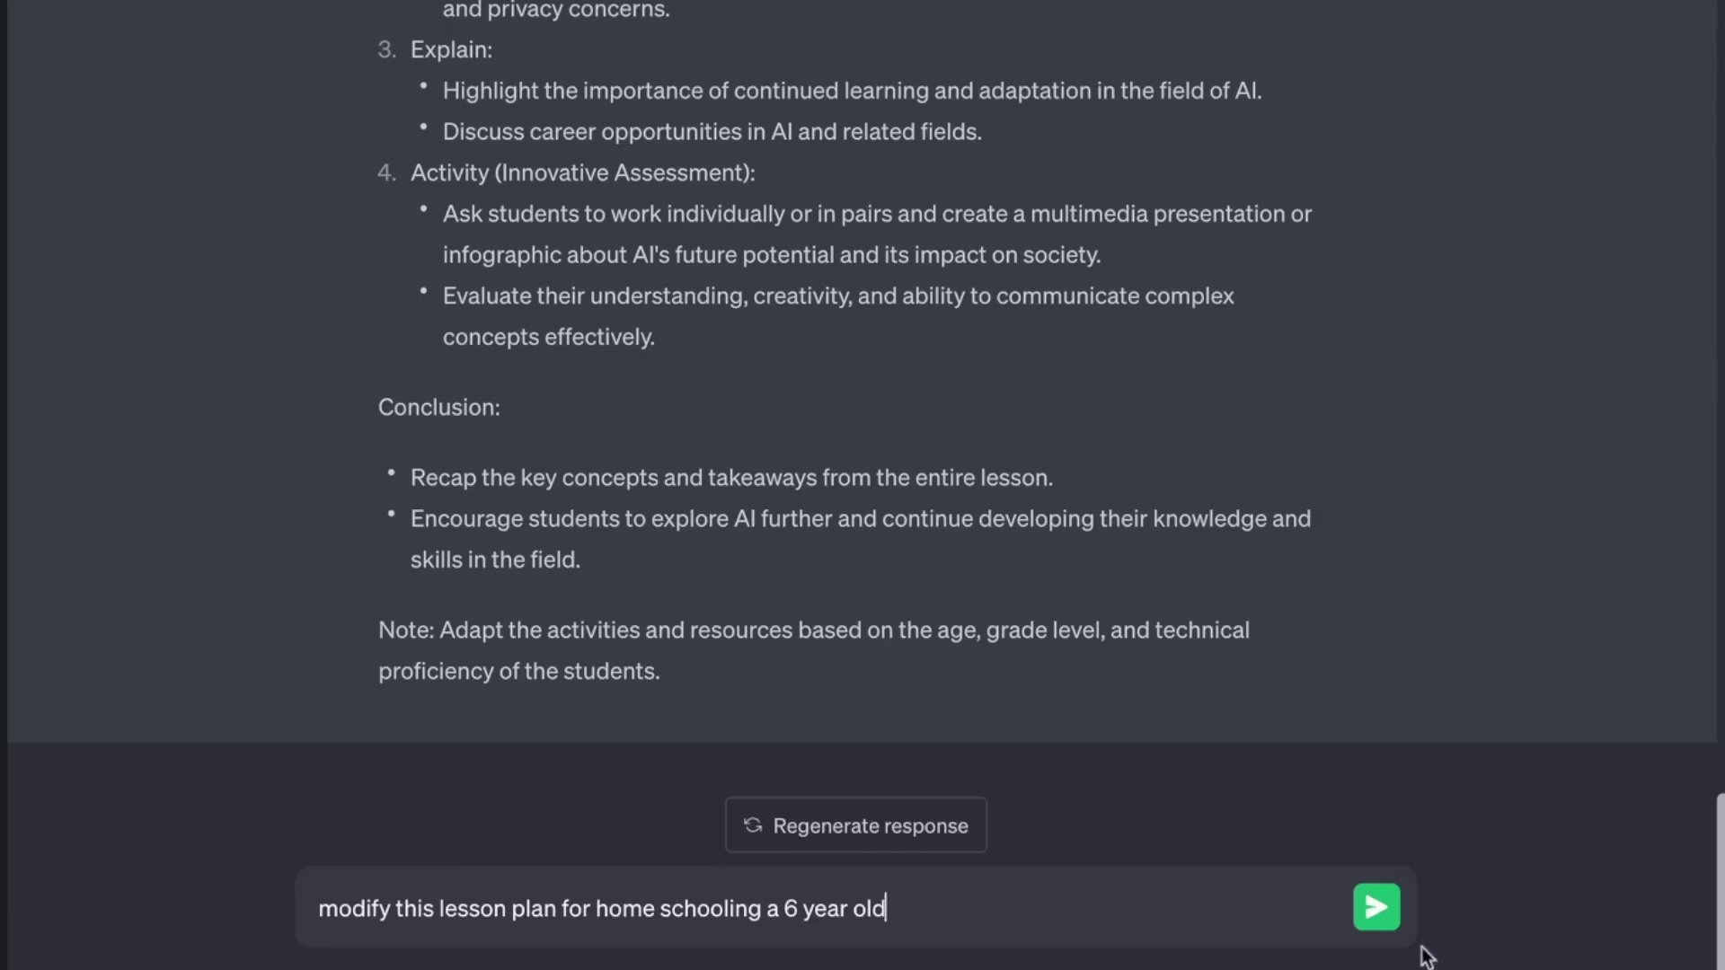
left_click(1380, 910)
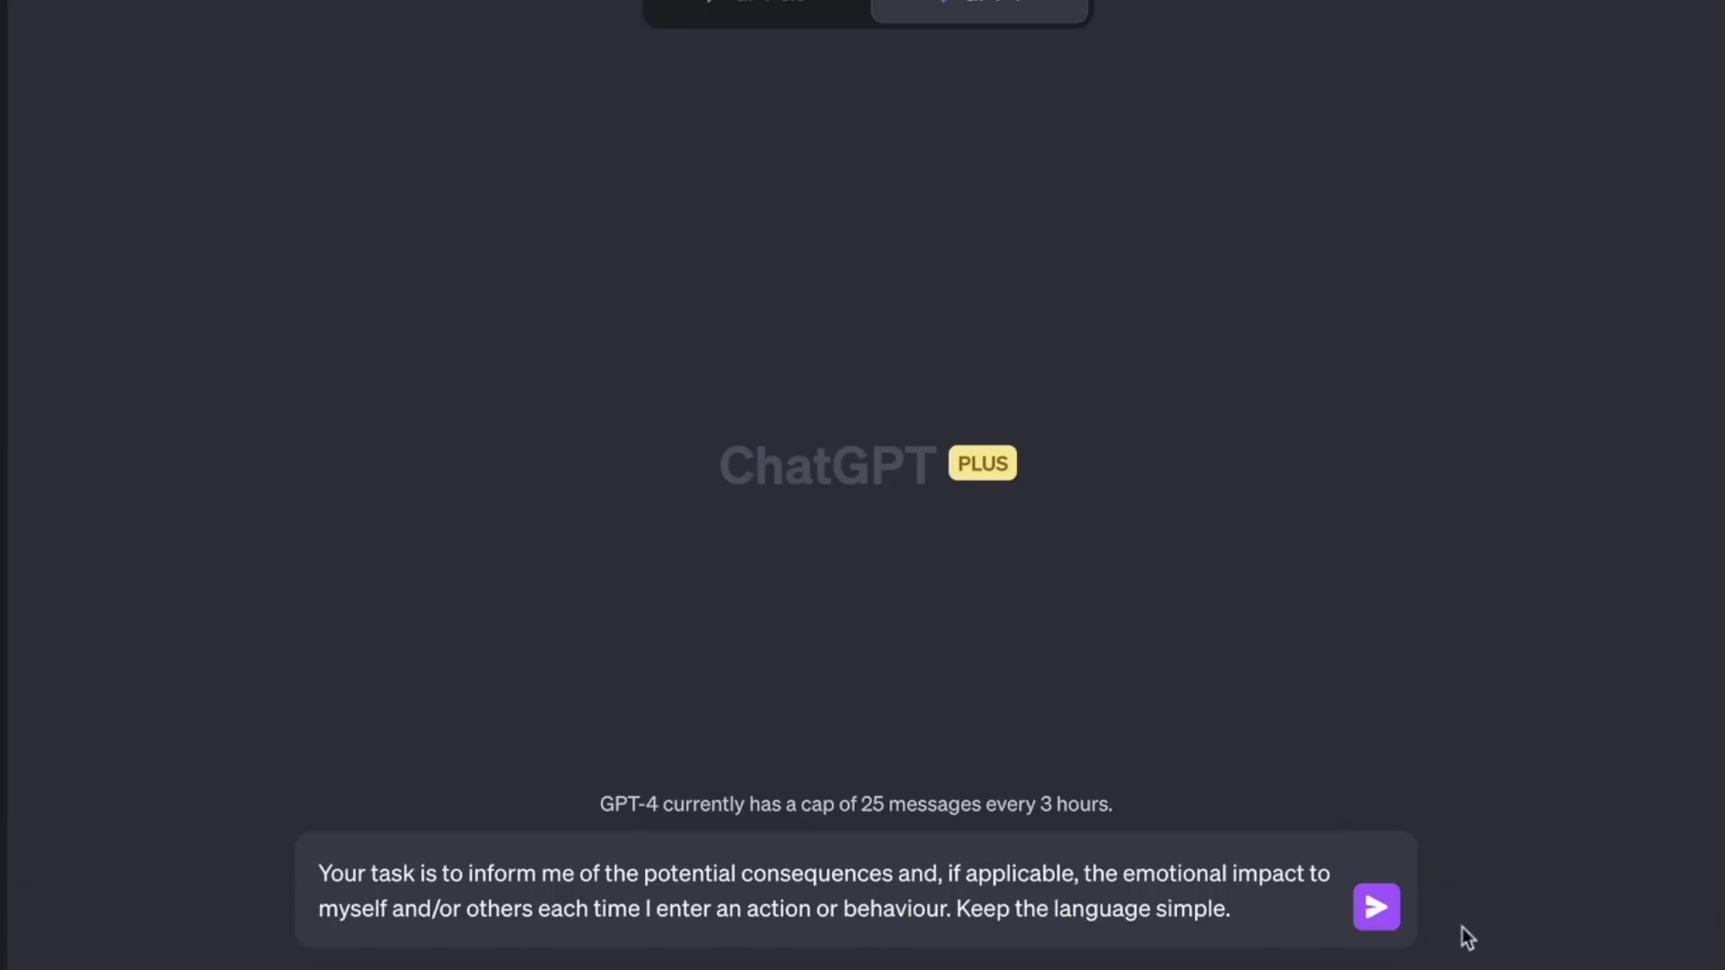
Instruct GPT-4 to explain consequences and emotional impact of each entered action in simple language, and submit the action "Tell a lie".
left_click(1391, 911)
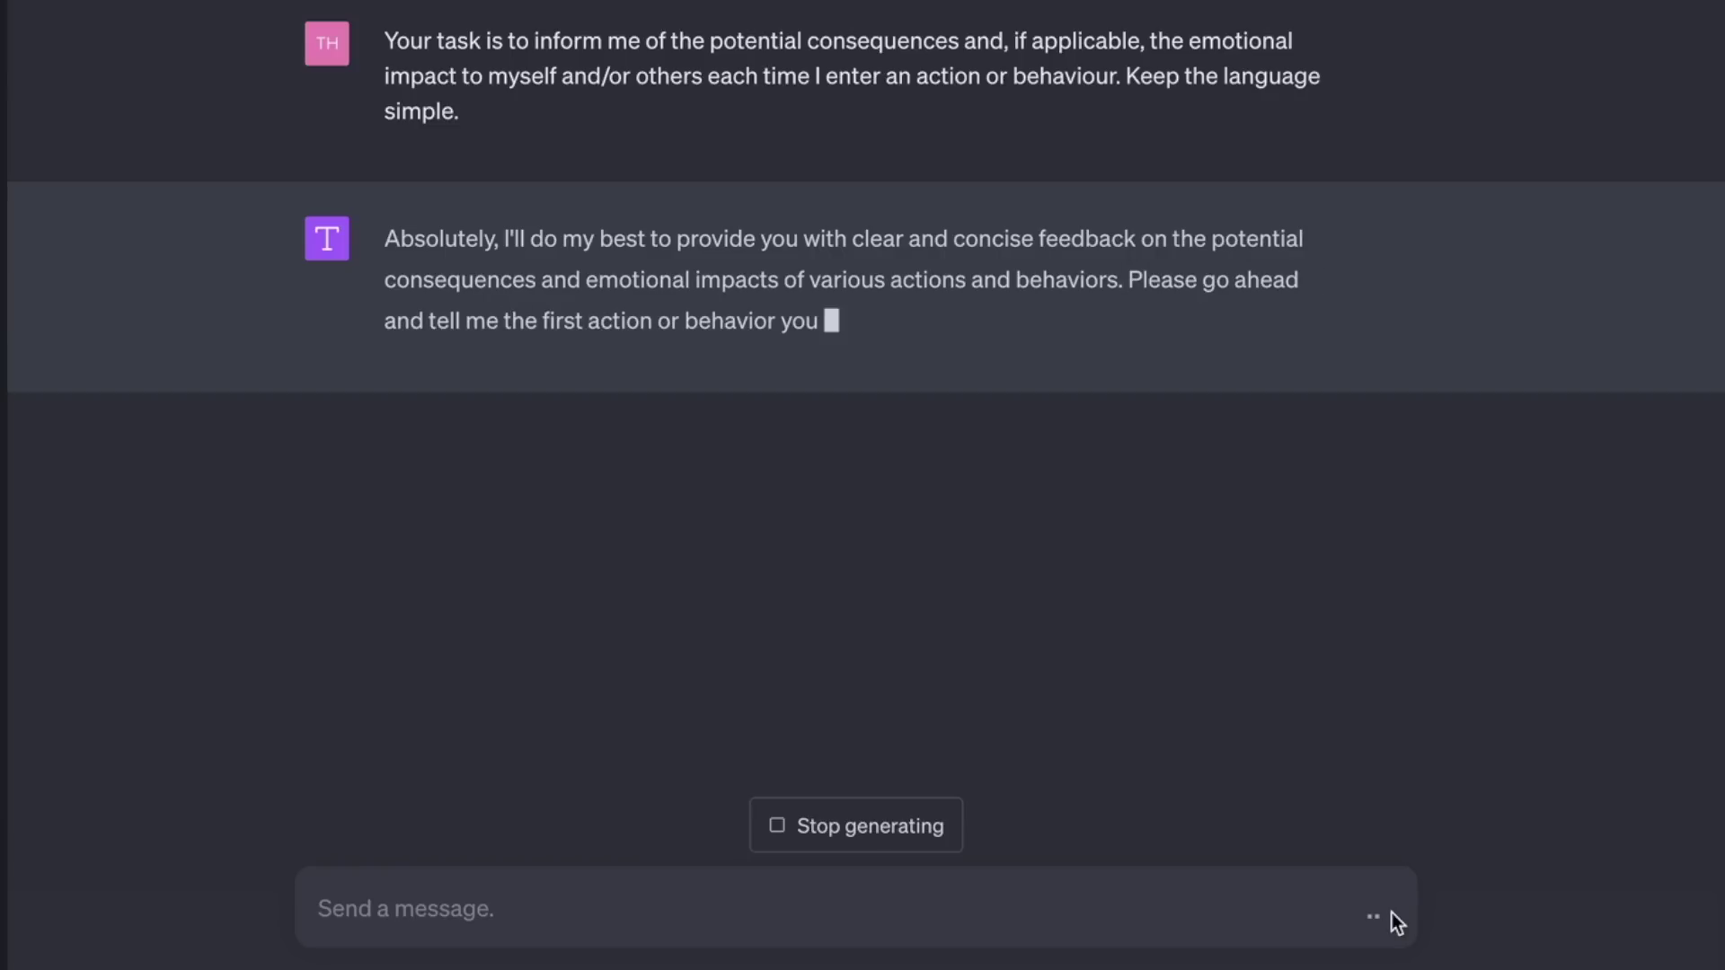
type("Tell a lie")
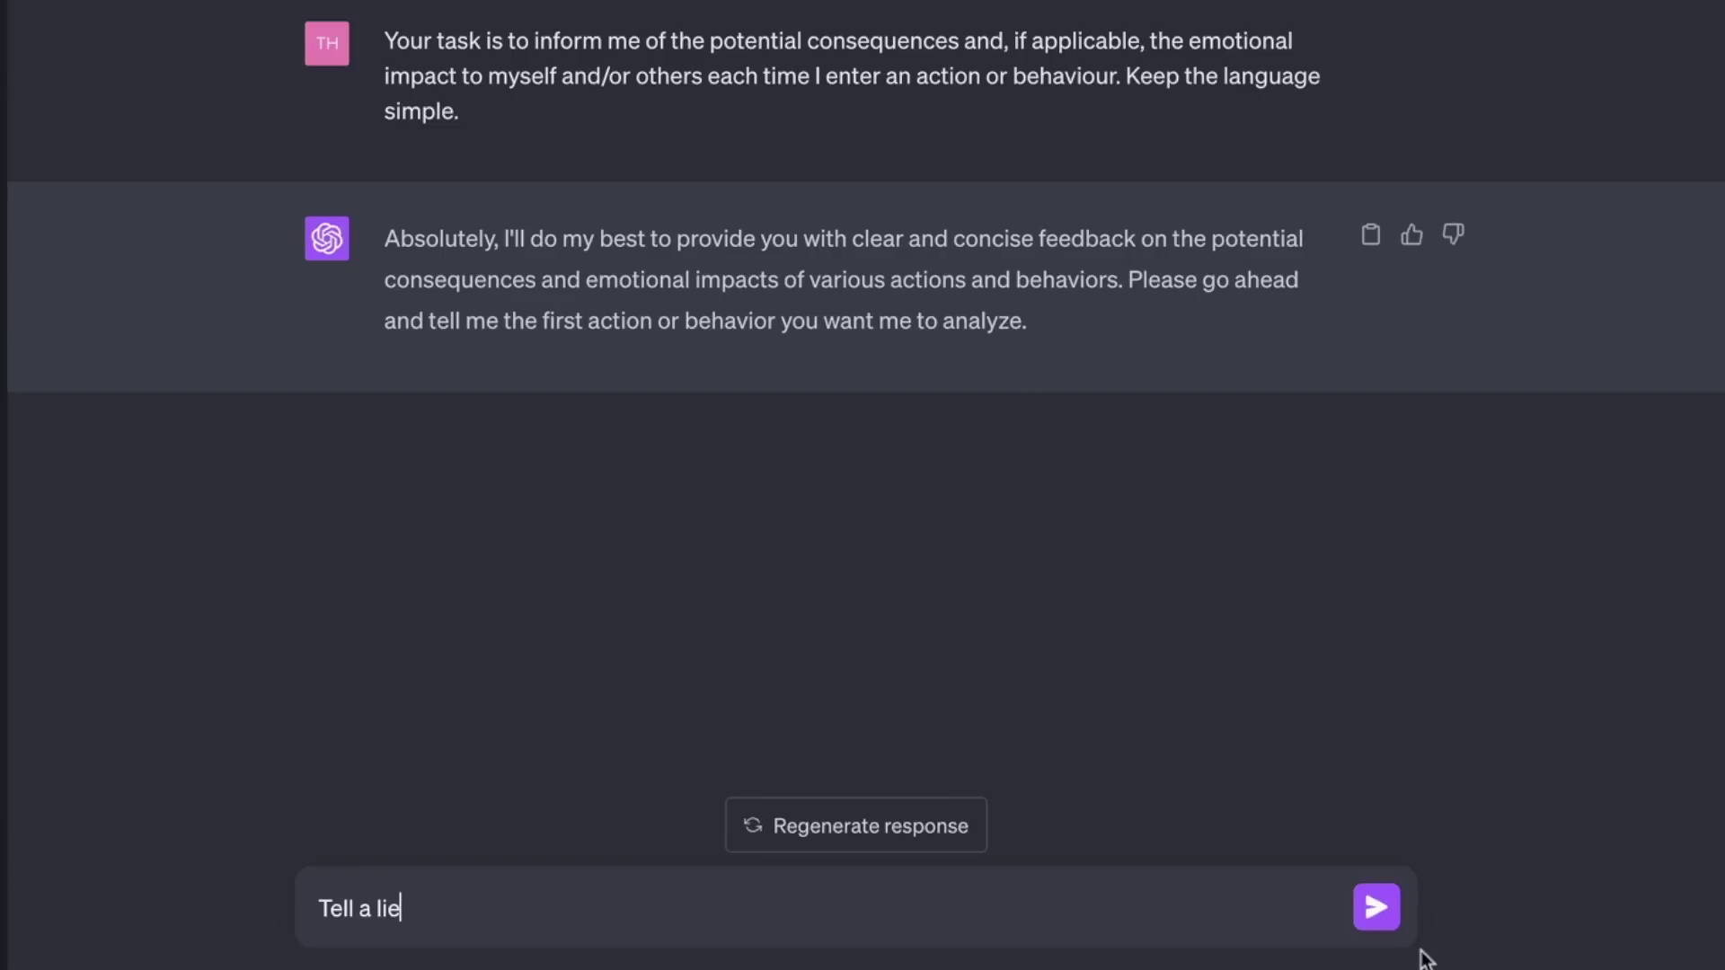
left_click(1389, 909)
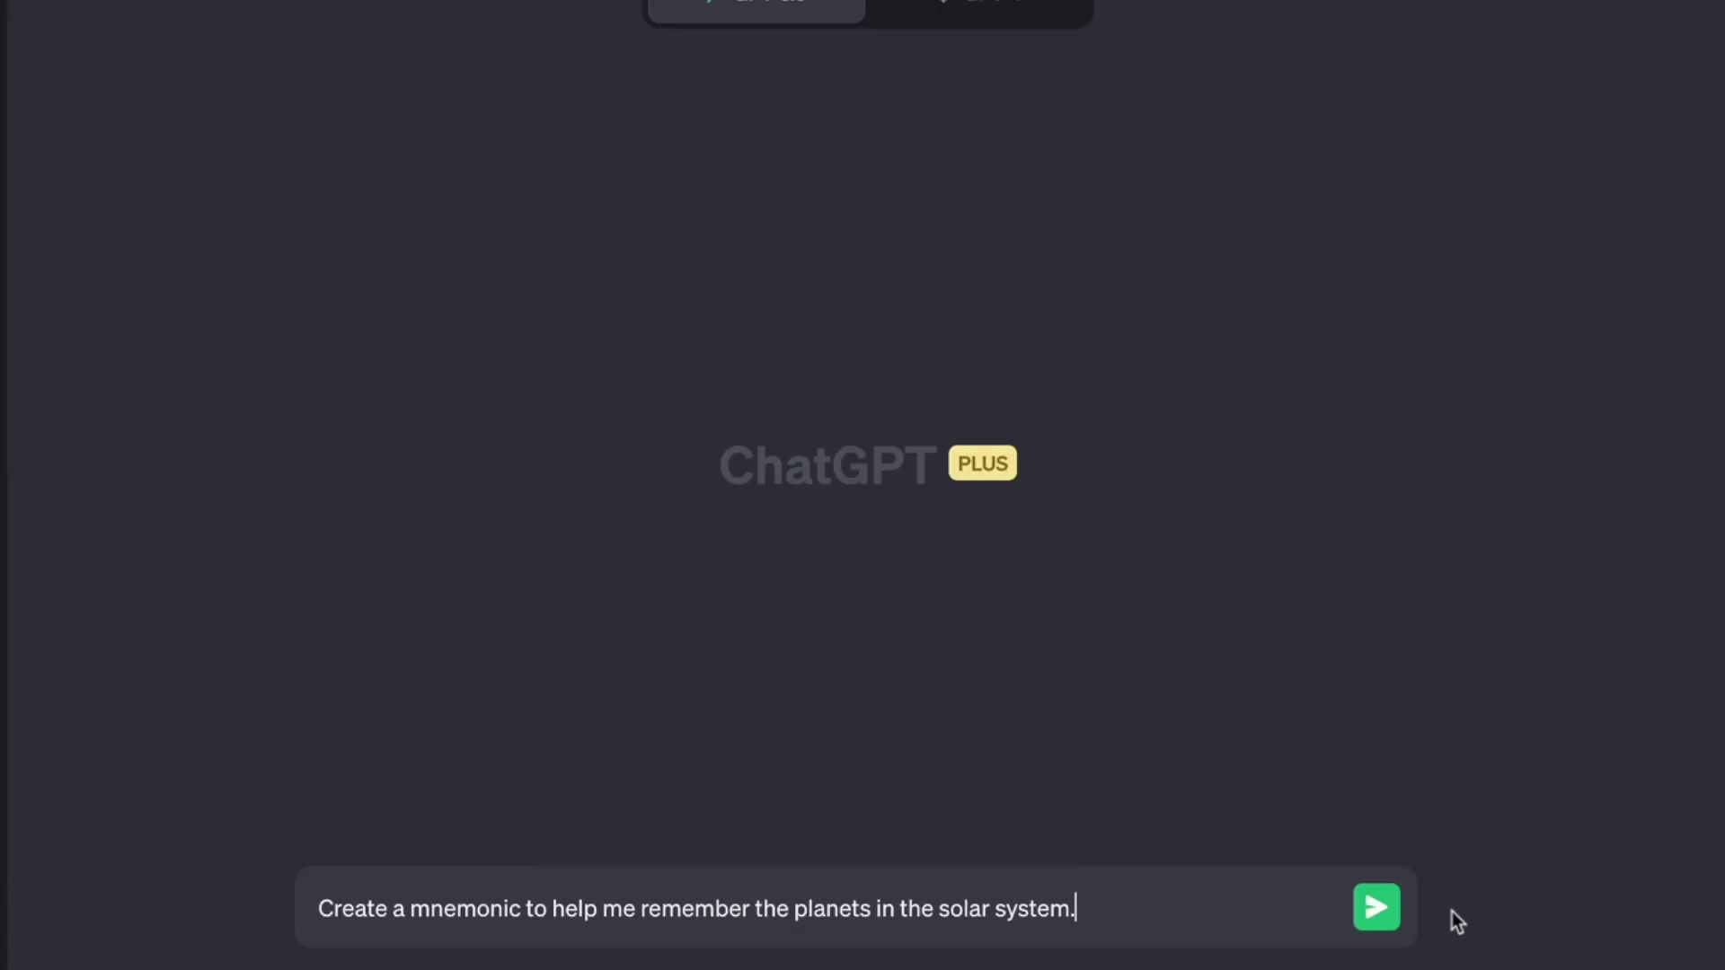
Submit the request "Create a mnemonic to help me remember the planets in the solar system.".
left_click(1367, 910)
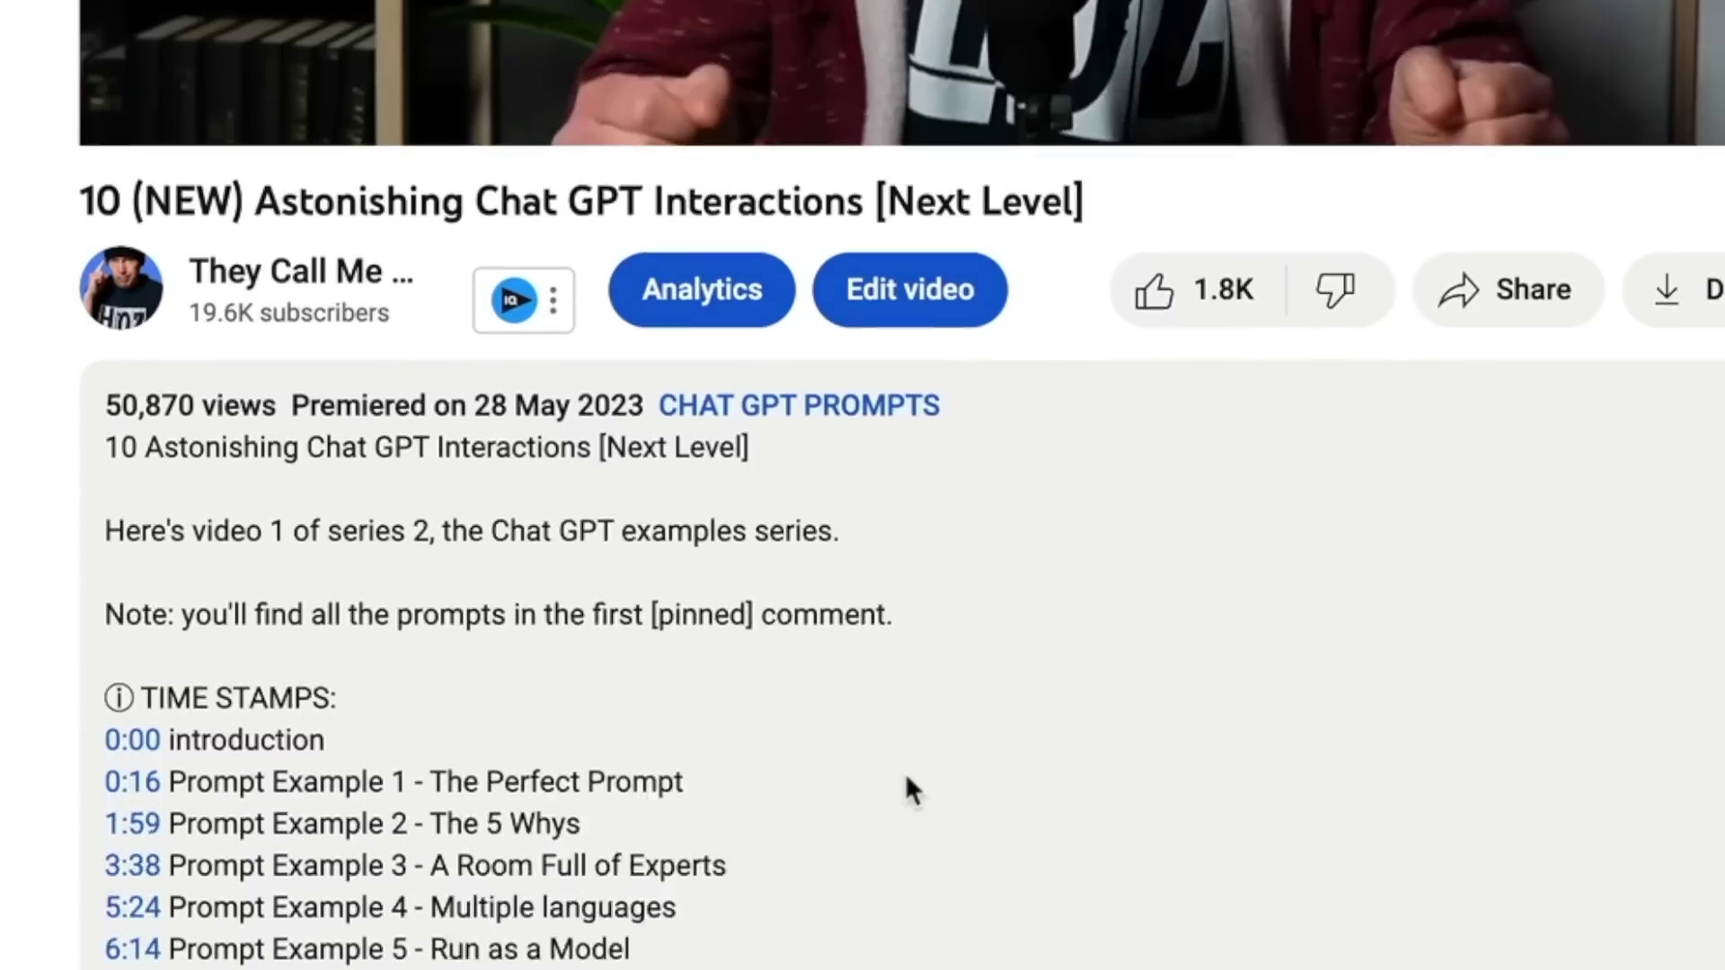
Examine the YouTube video description's time stamps, highlighting the entries "A Room Full of Experts" and "A Room Full of Wisdom".
scroll(903, 773, "down", 3)
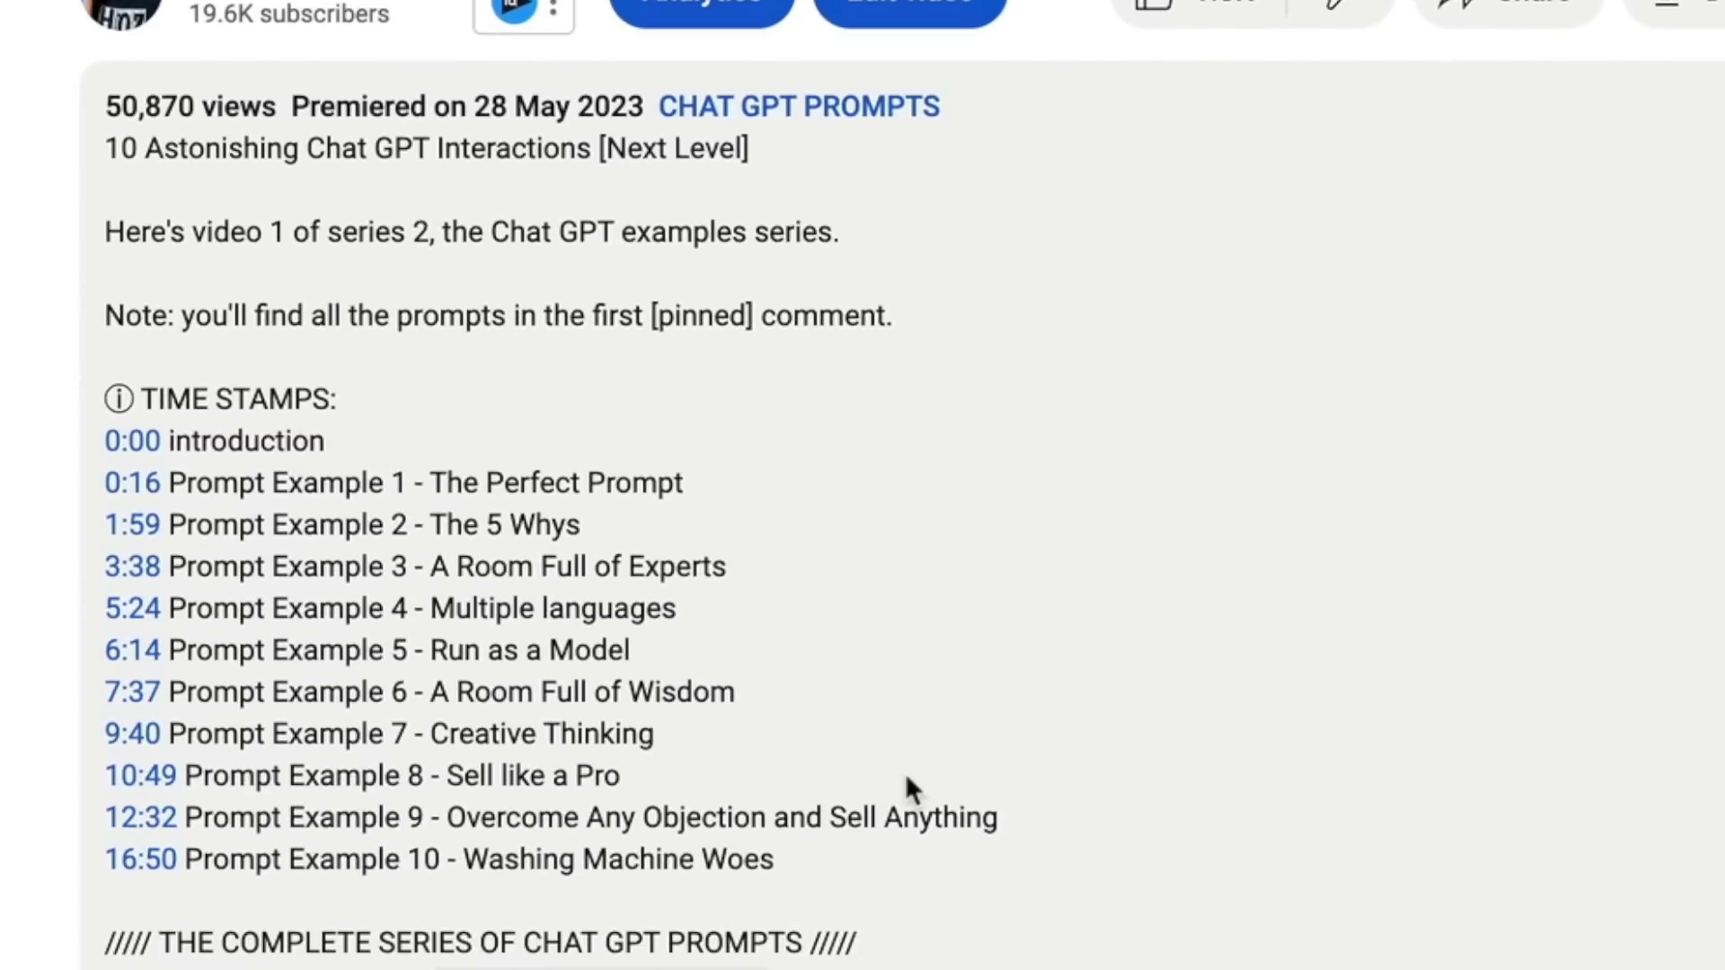
left_click_drag(314, 559, 134, 547)
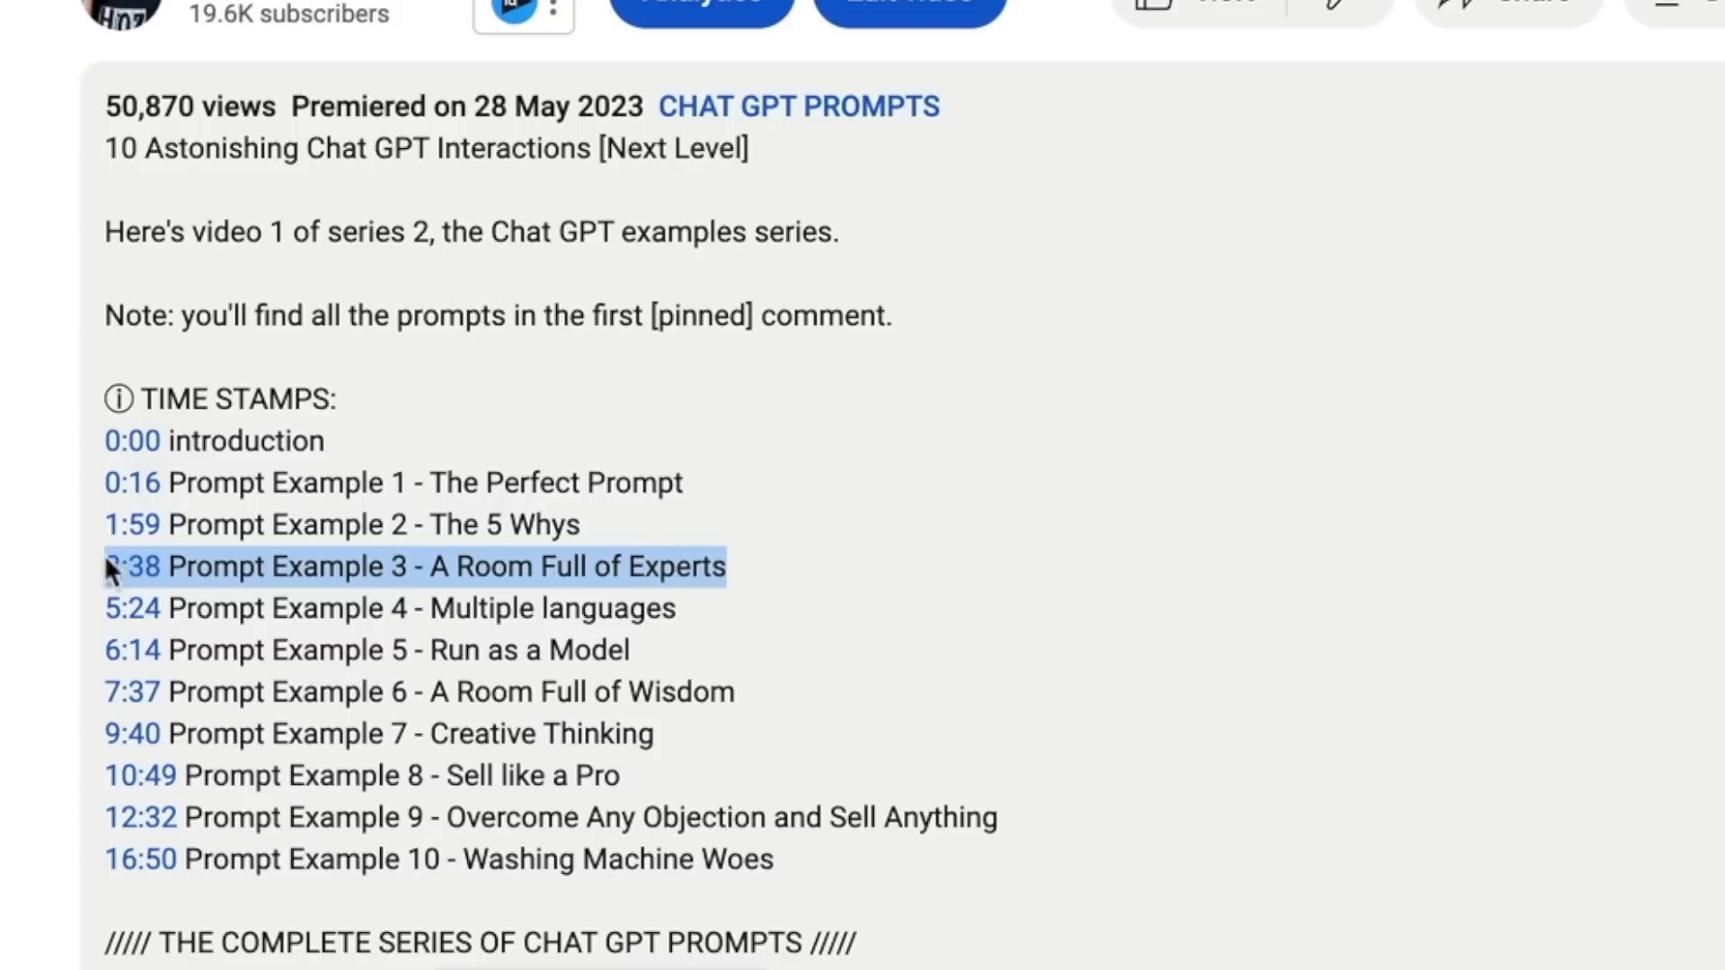
left_click_drag(763, 681, 81, 682)
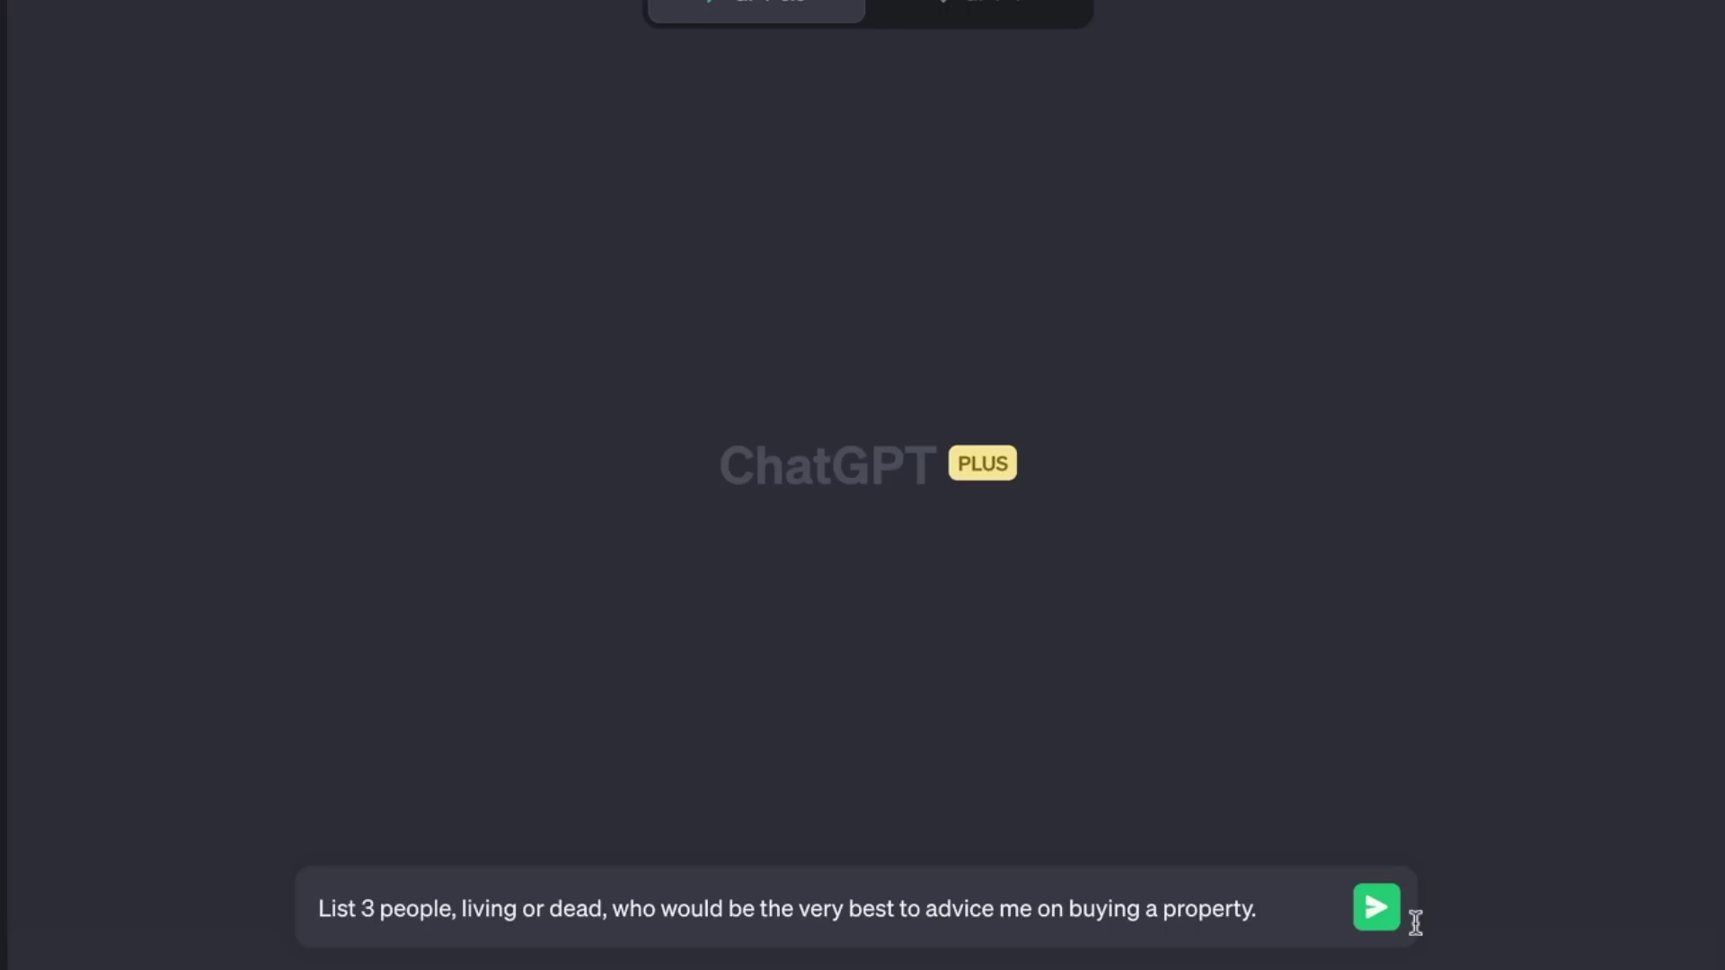
Ask ChatGPT to list 3 people, living or dead, who would be the very best to advise on buying a property.
left_click(1379, 921)
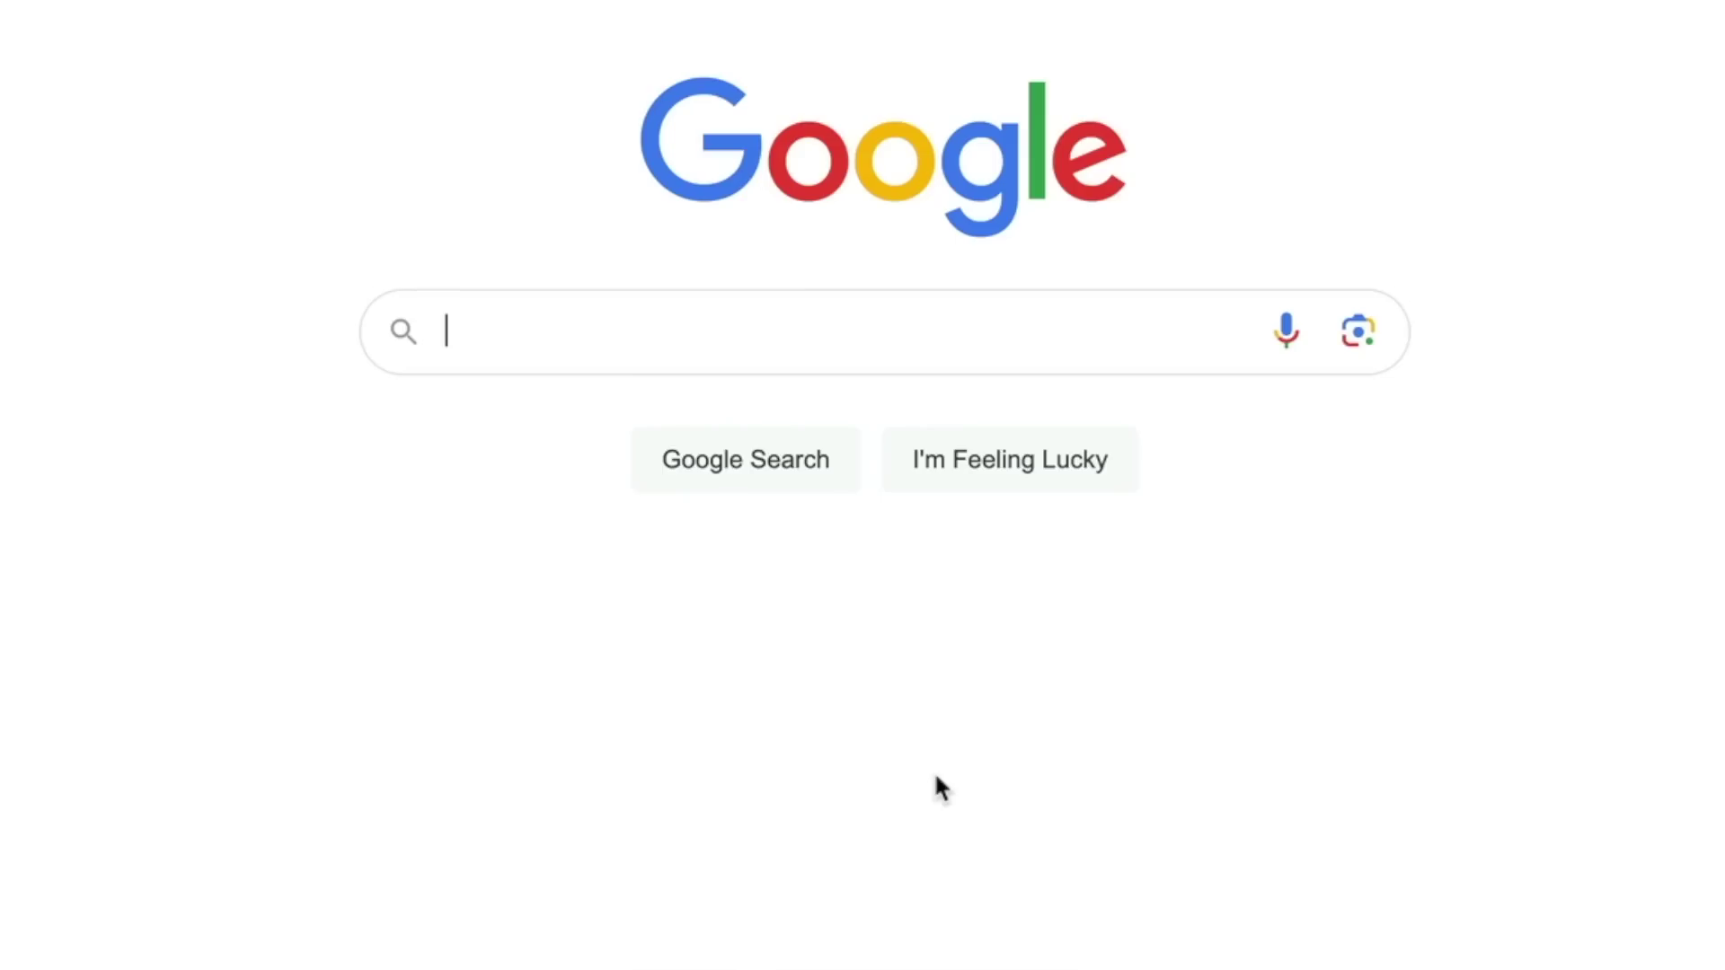
Search Google for "current mortgage rates uk 2023" and open the Uswitch mortgage rates page and PwC's UK Economic Outlook April 2023.
type("current mortgage rates uk")
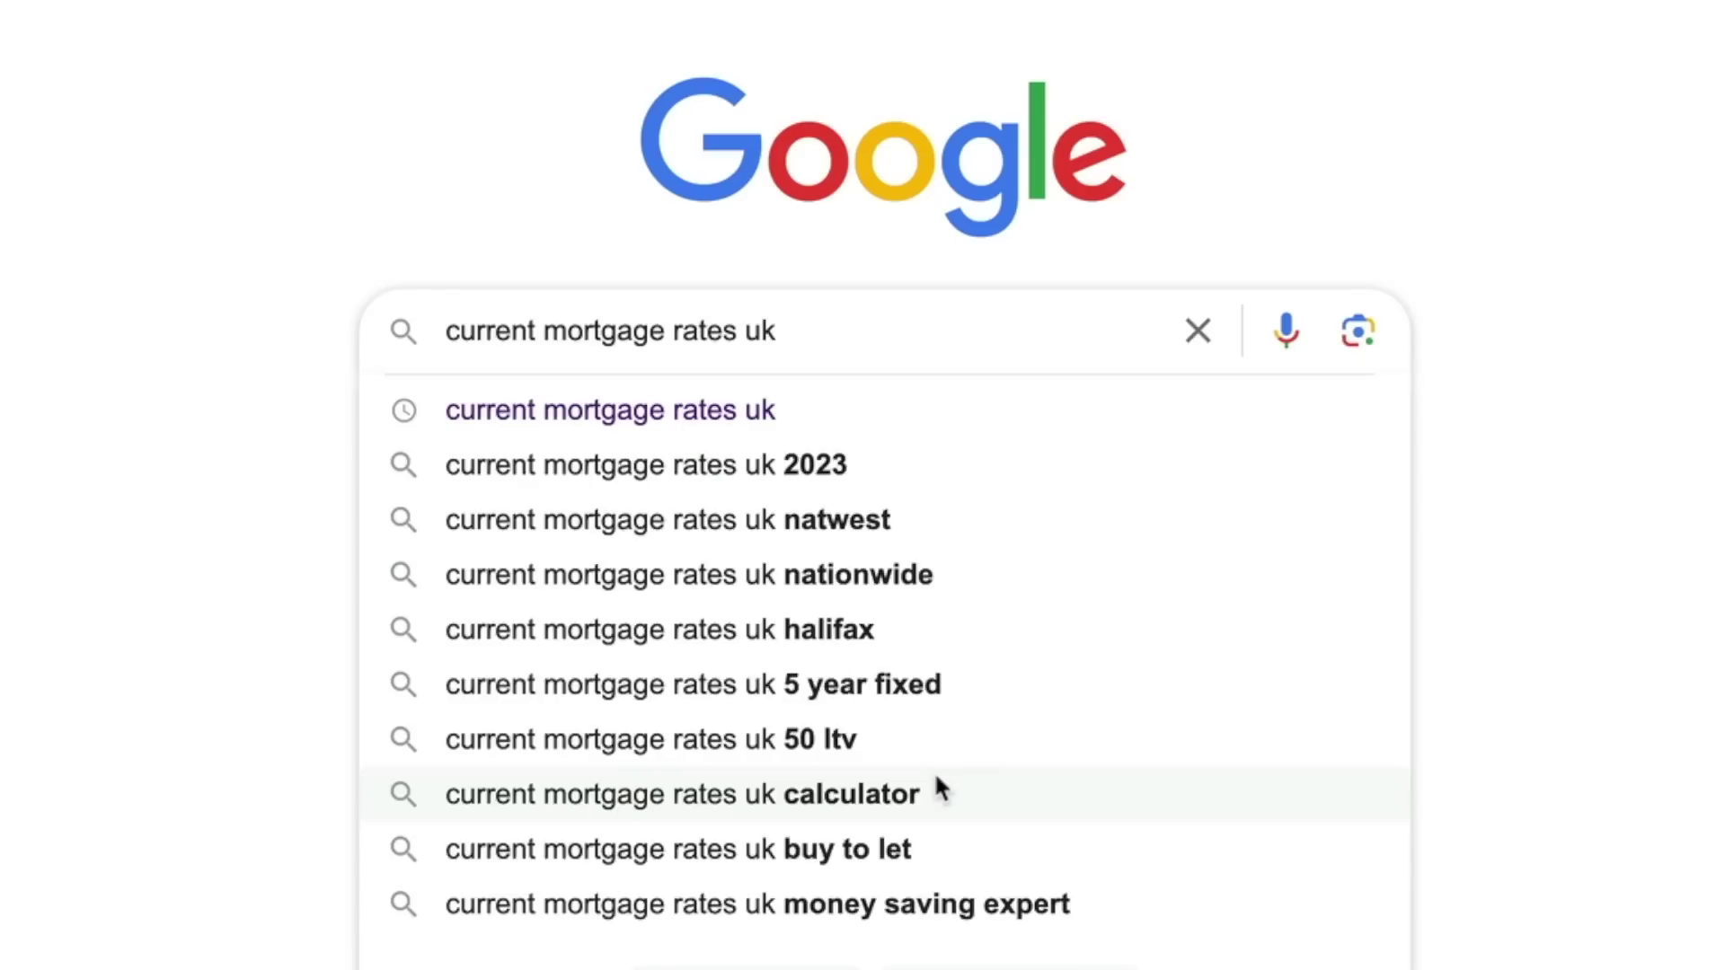
left_click(821, 469)
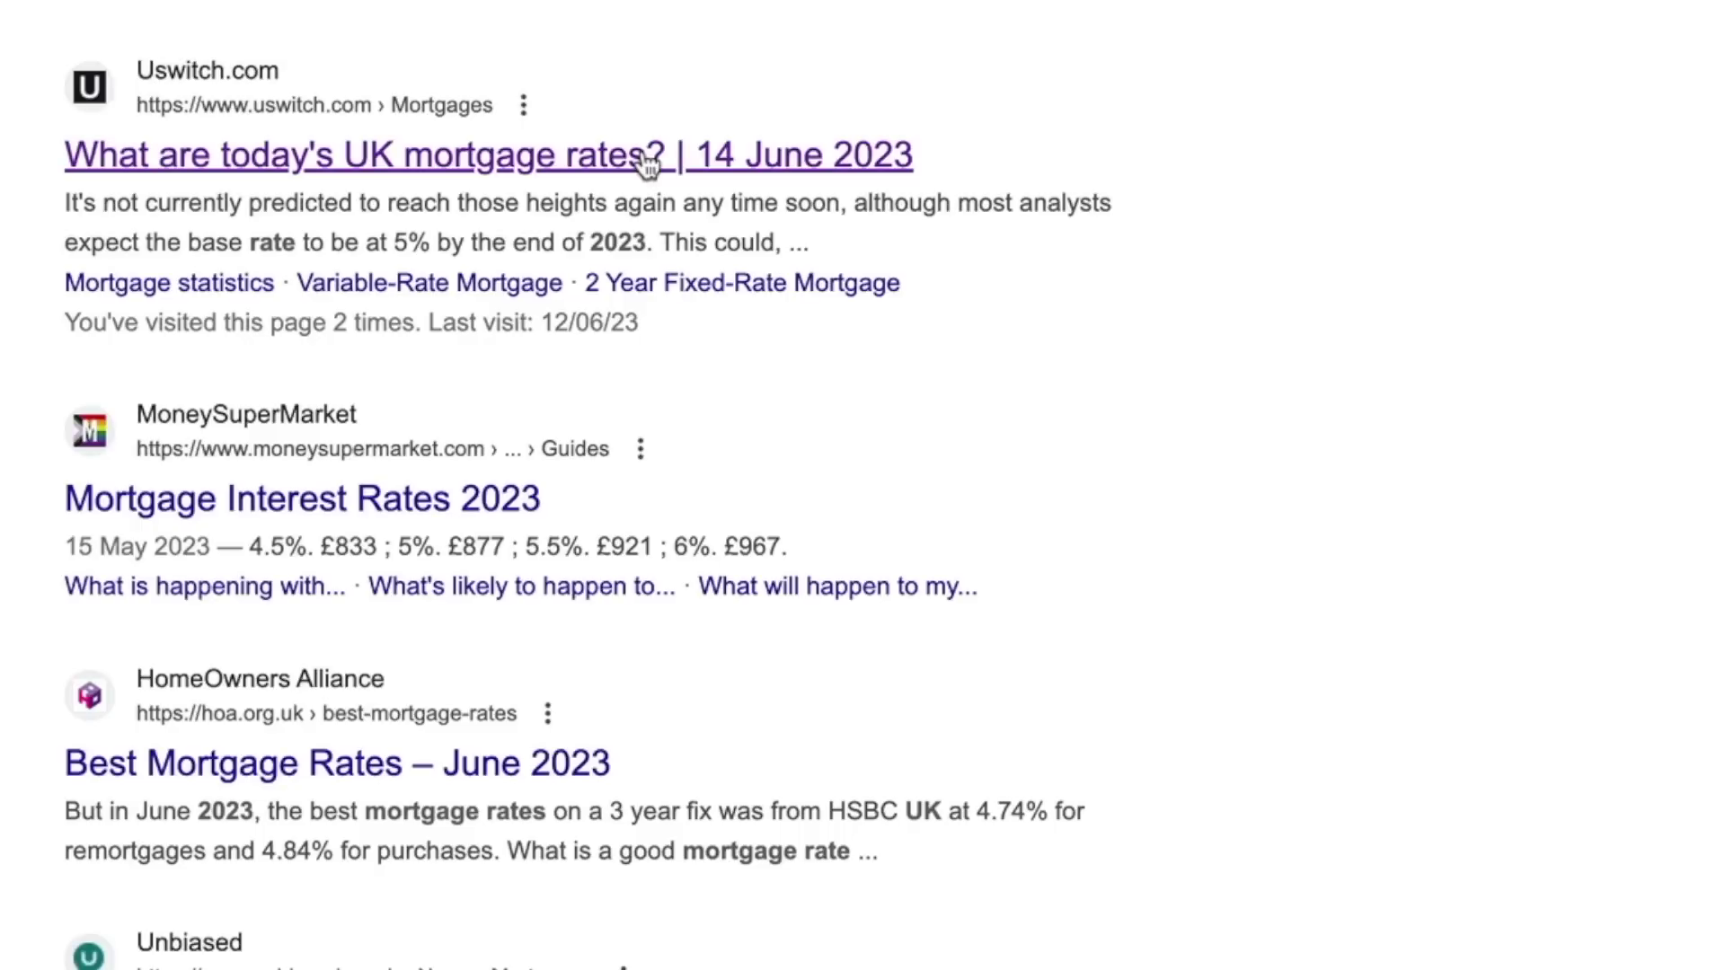
left_click(645, 162)
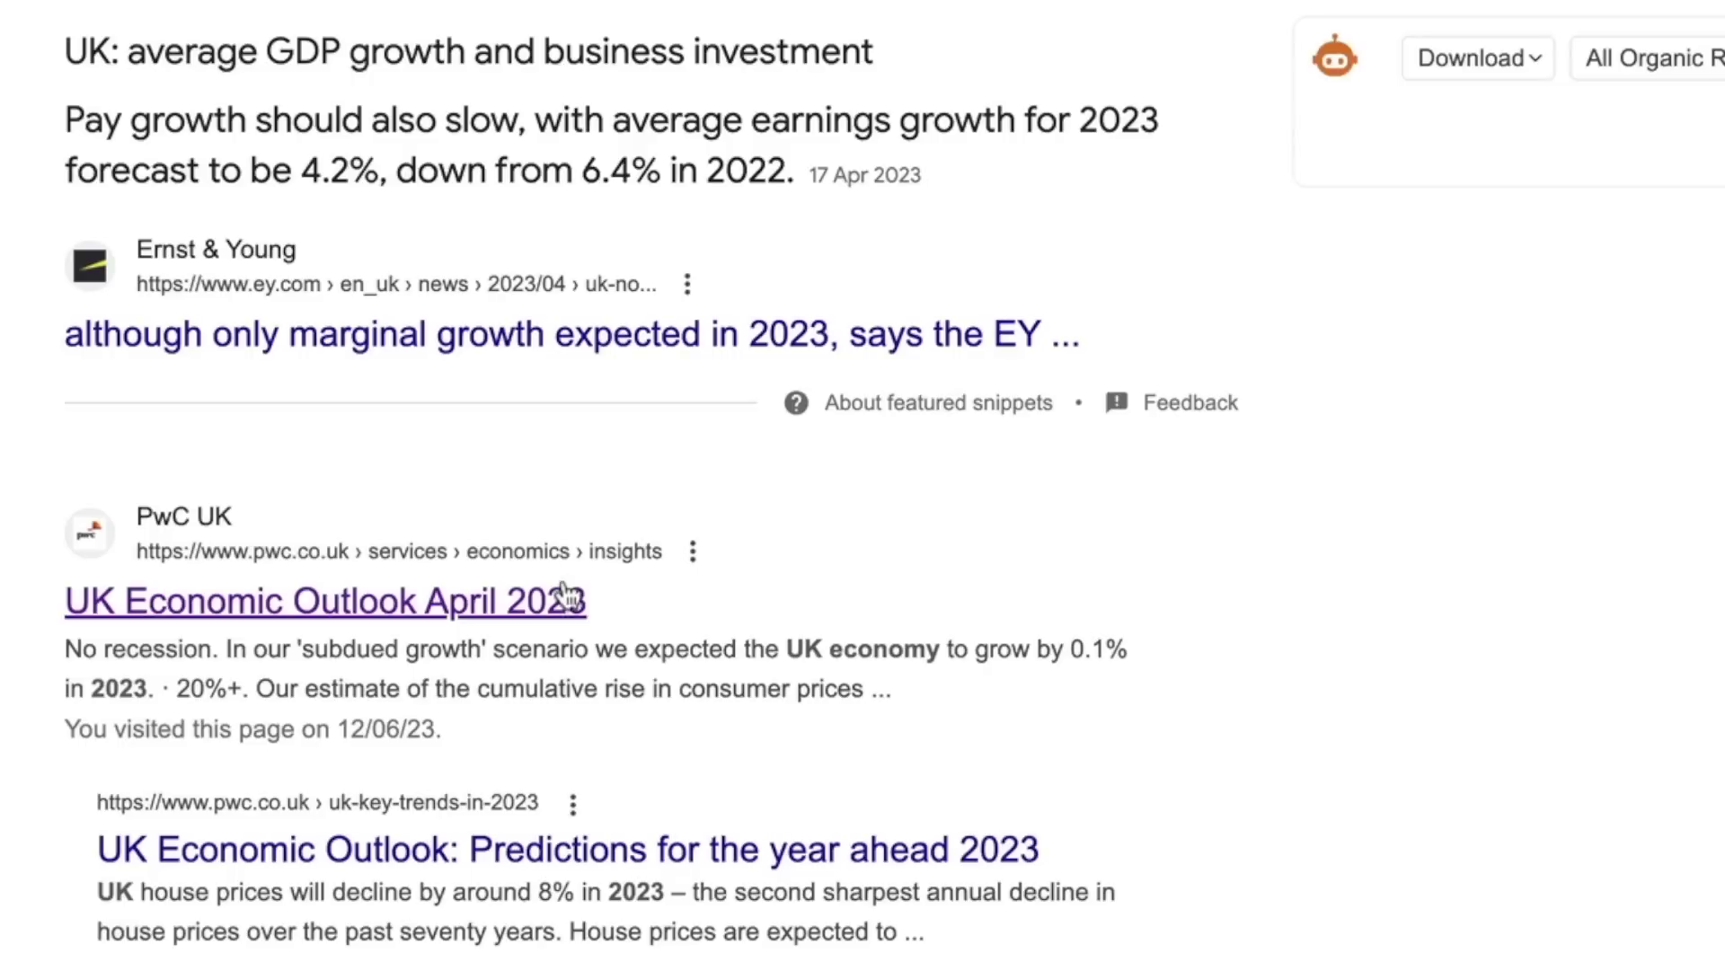
left_click(569, 493)
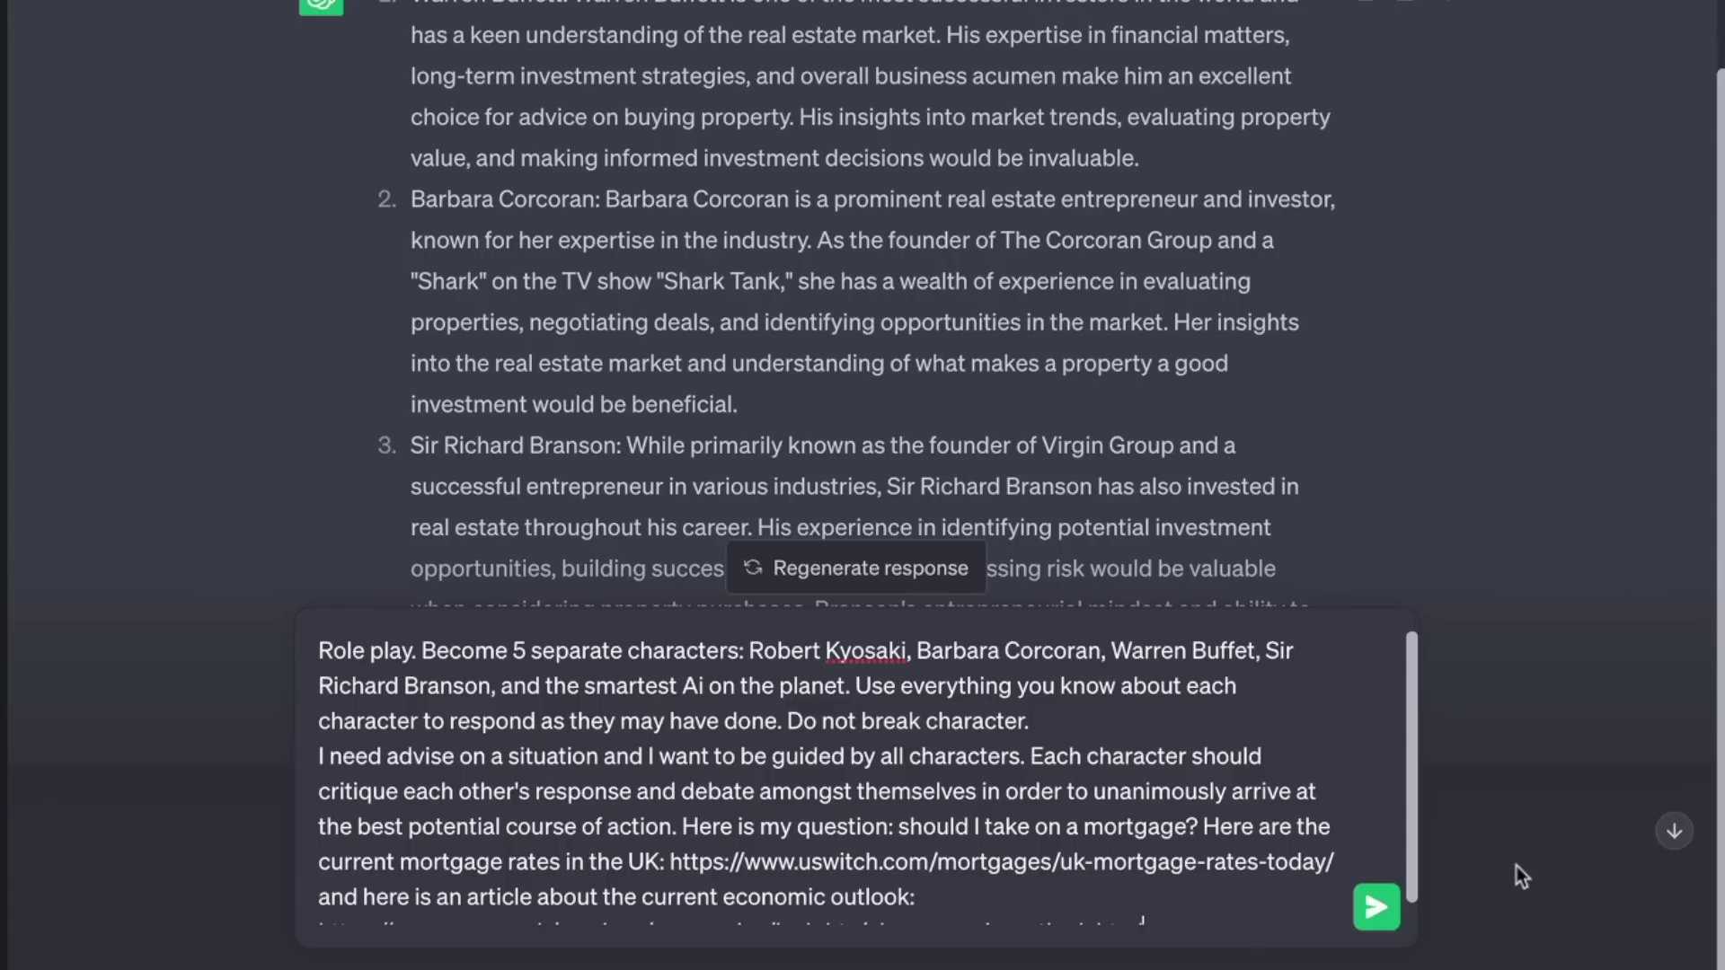
Submit the ChatGPT role-play prompt asking five characters whether to take on a mortgage, with the Uswitch and PwC links, and read their debate.
scroll(1379, 831, "down", 1)
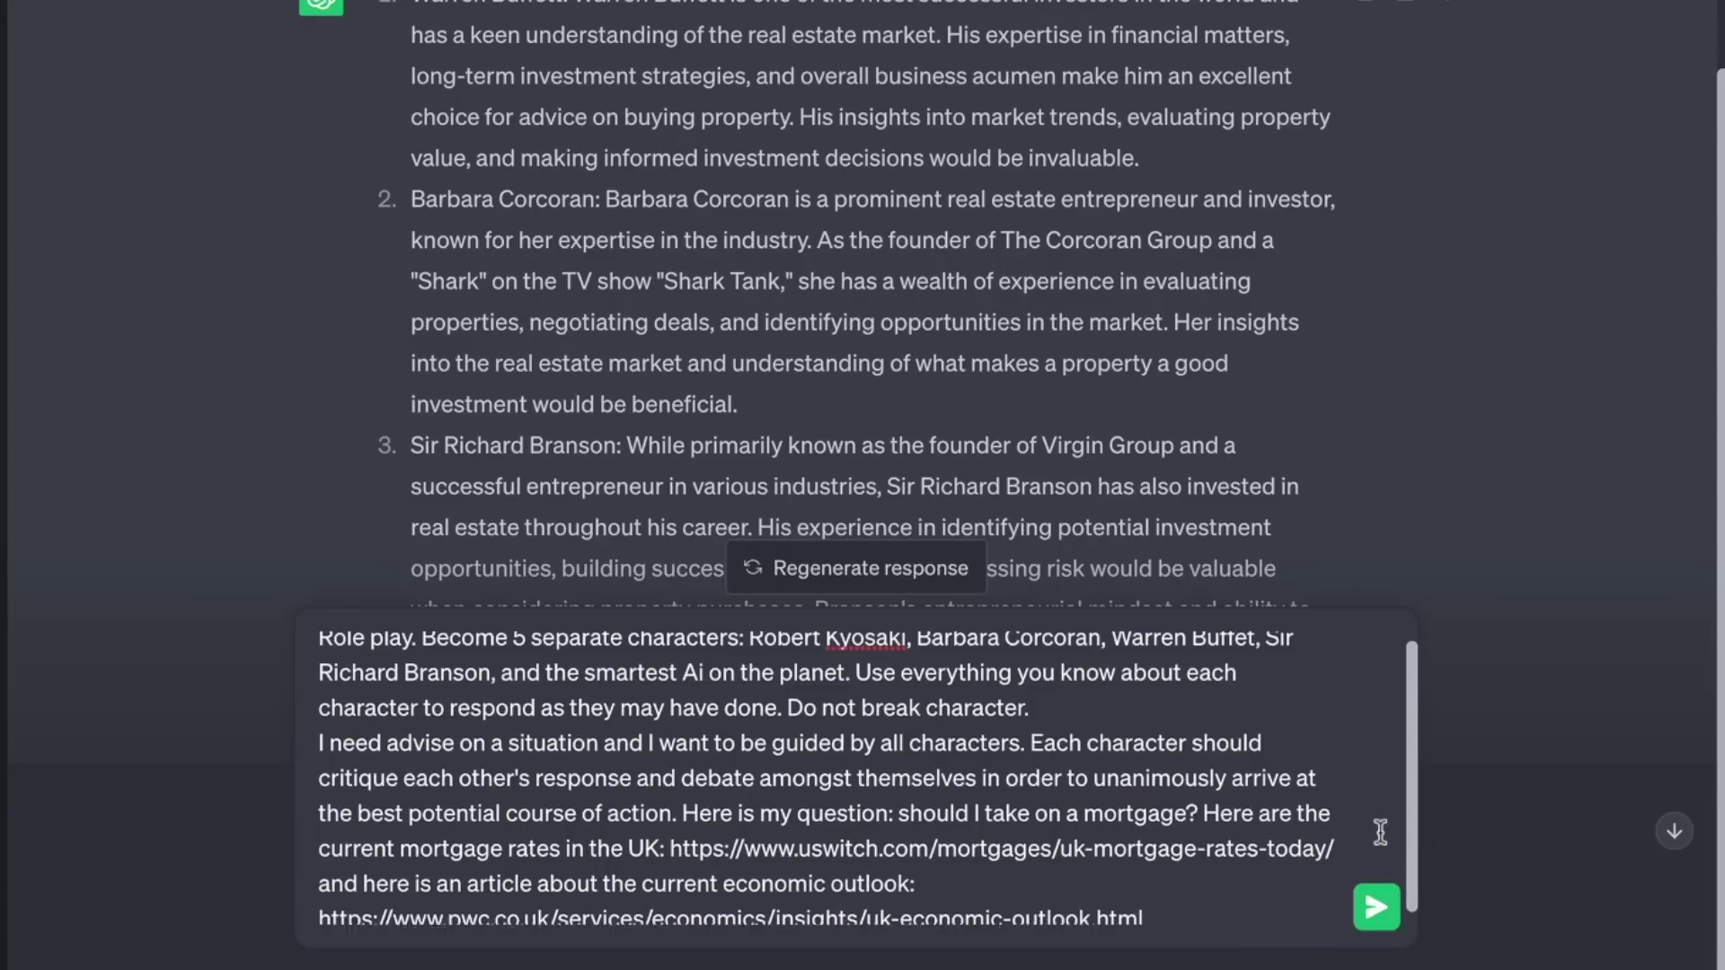
key("Return")
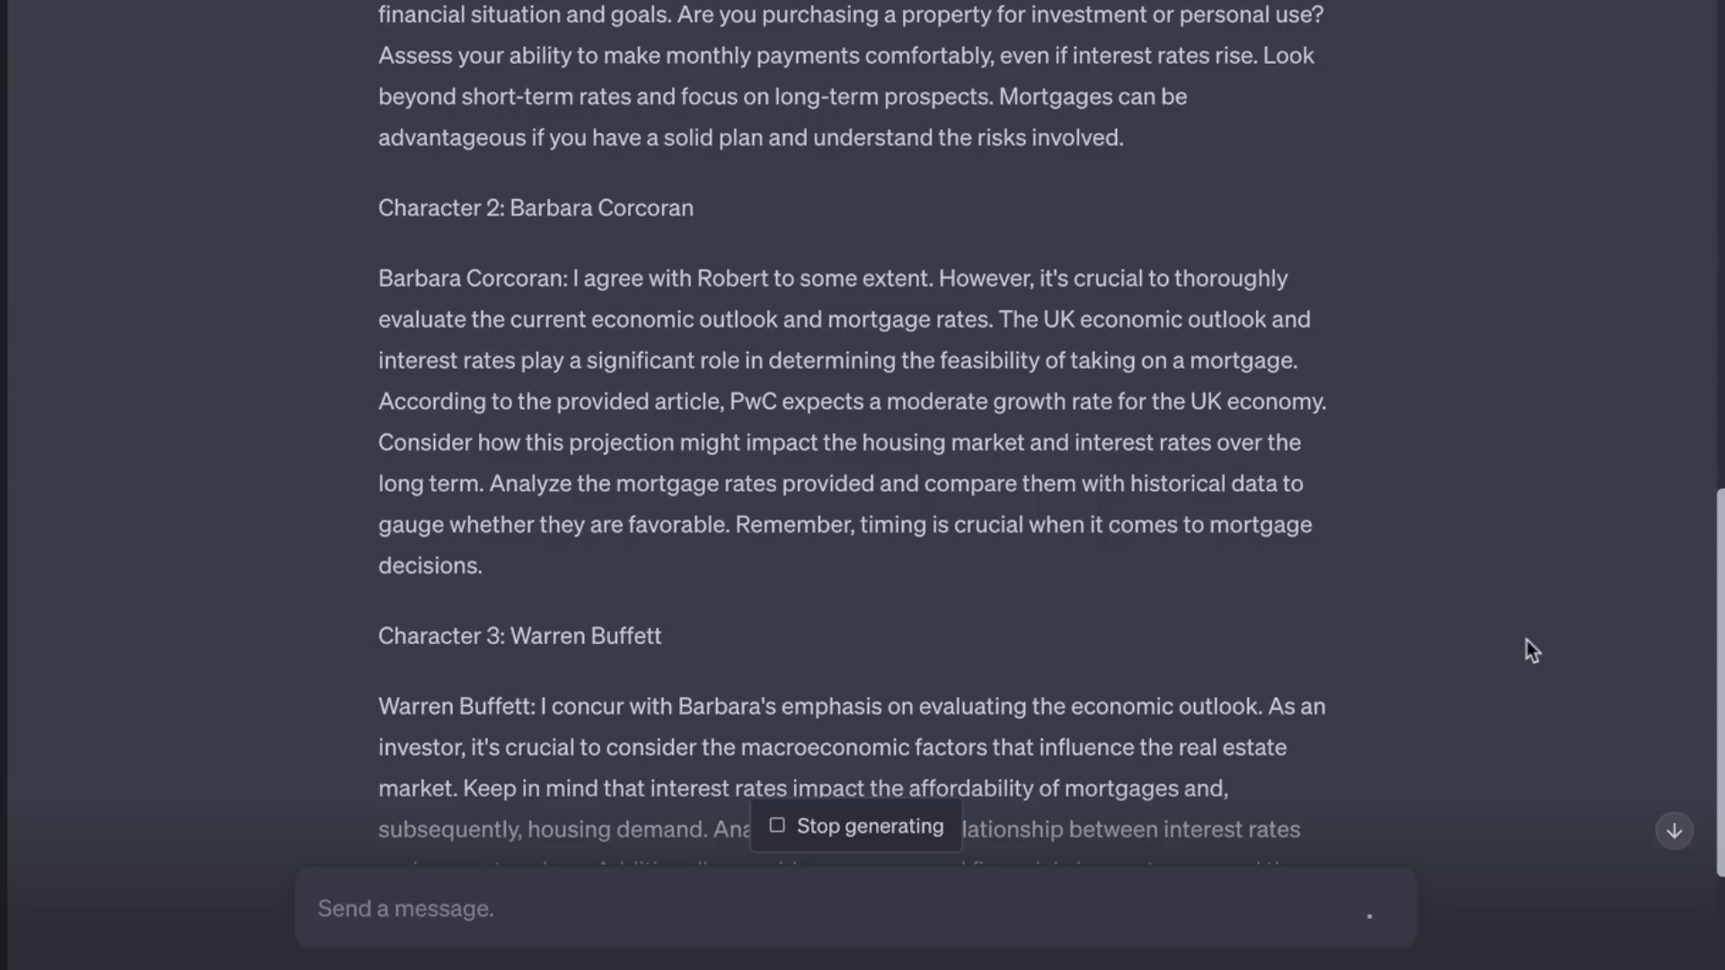
scroll(1532, 650, "down", 3)
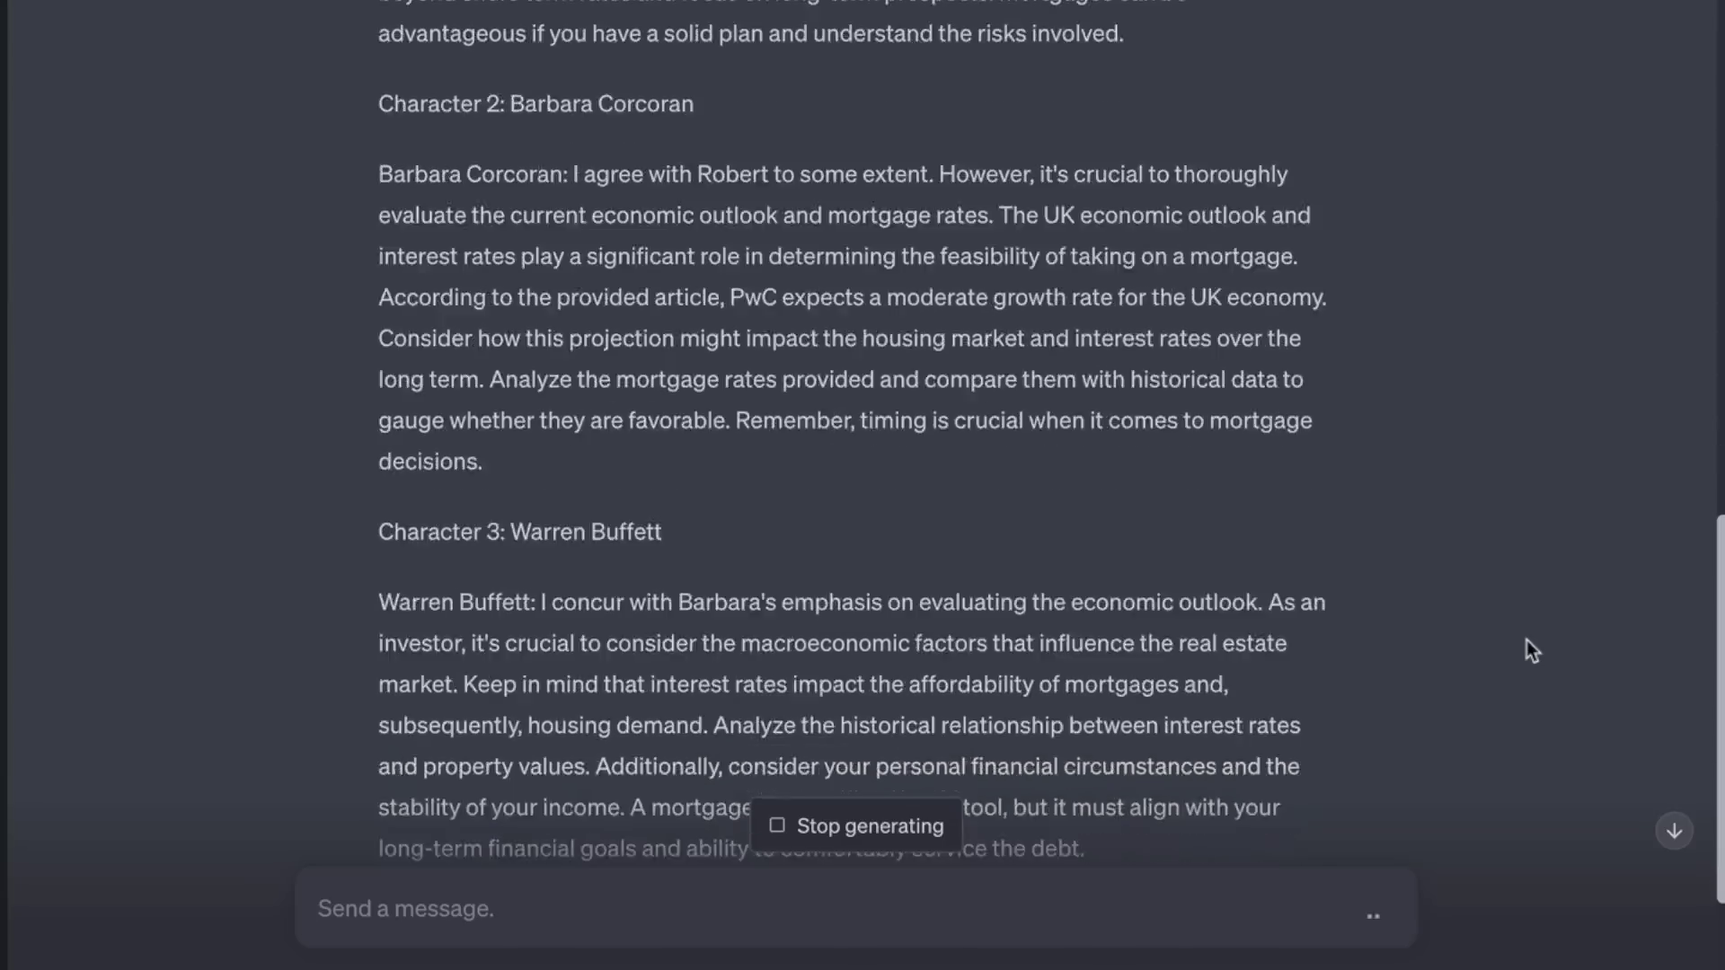
scroll(1531, 650, "down", 3)
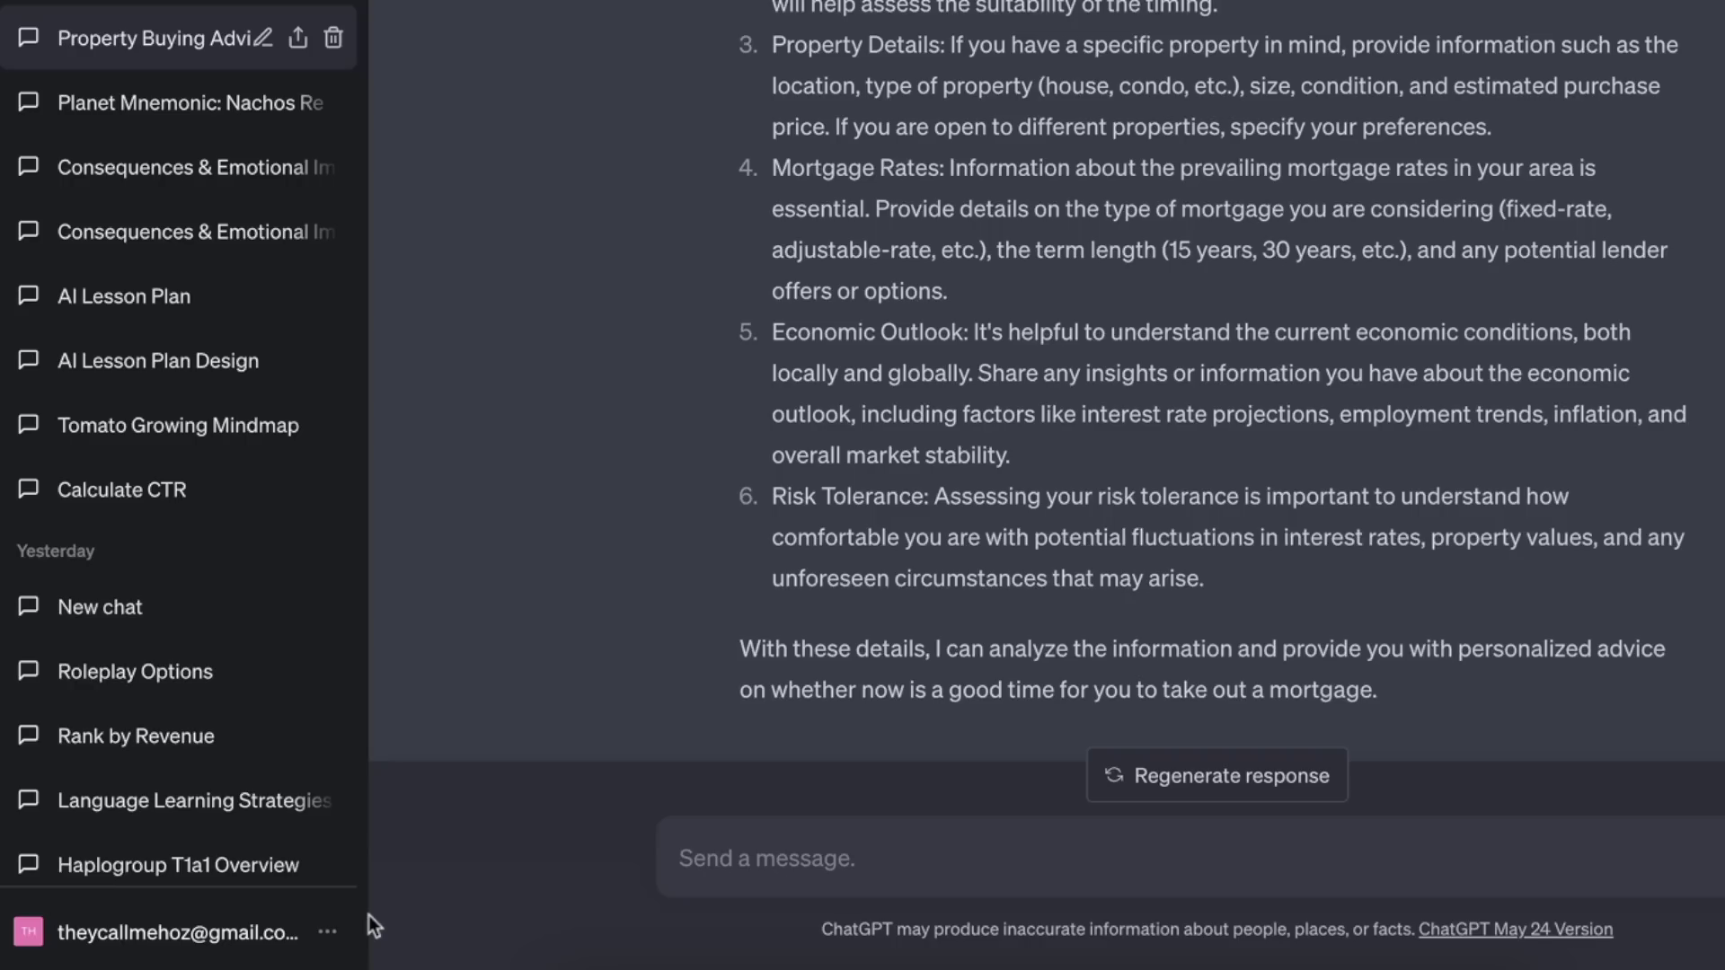
Switch off Chat History & Training in the account's data controls.
left_click(327, 933)
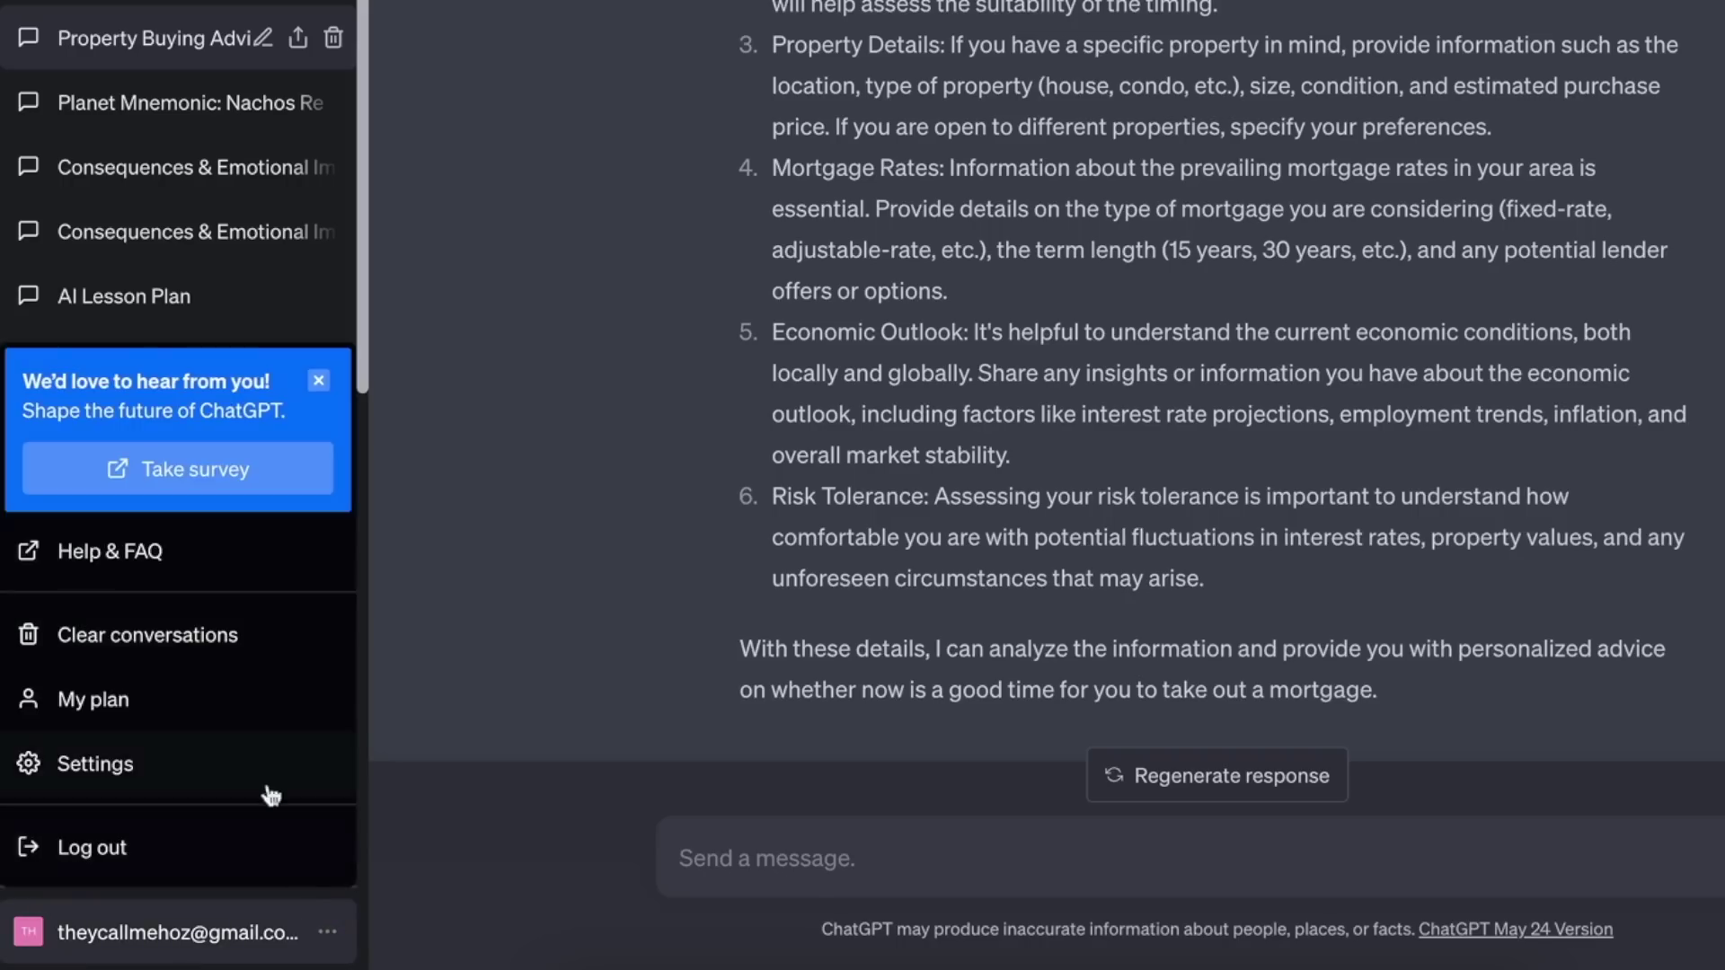
left_click(134, 763)
left_click(711, 363)
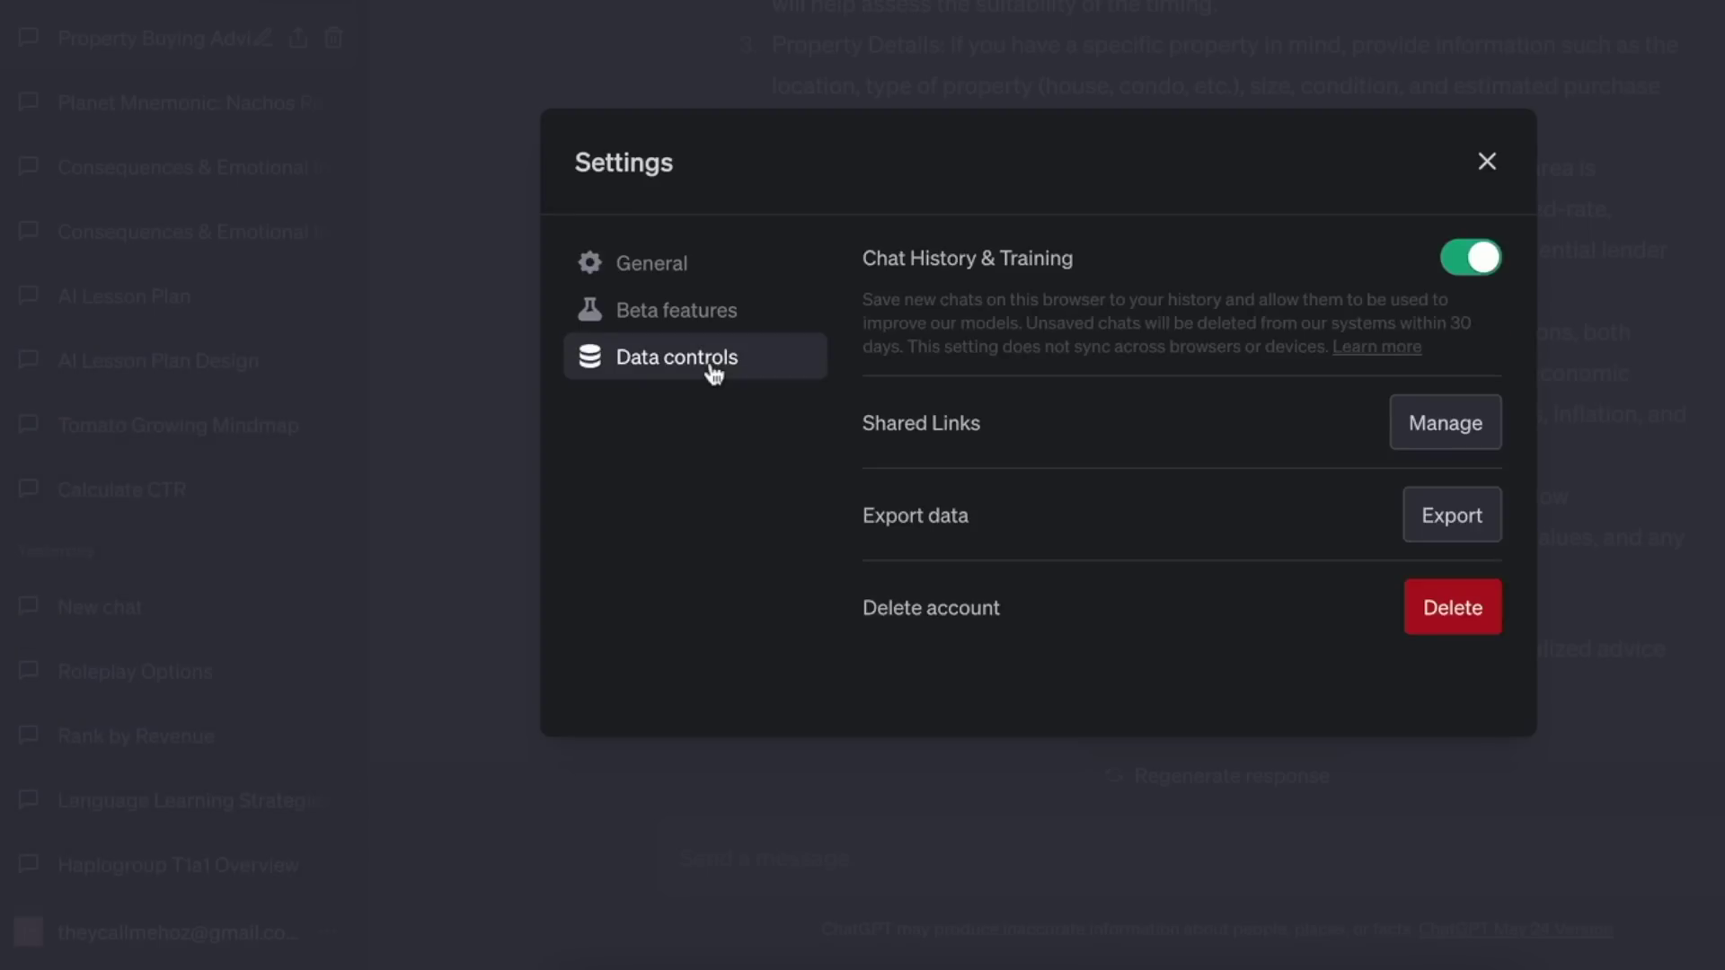
left_click(1457, 270)
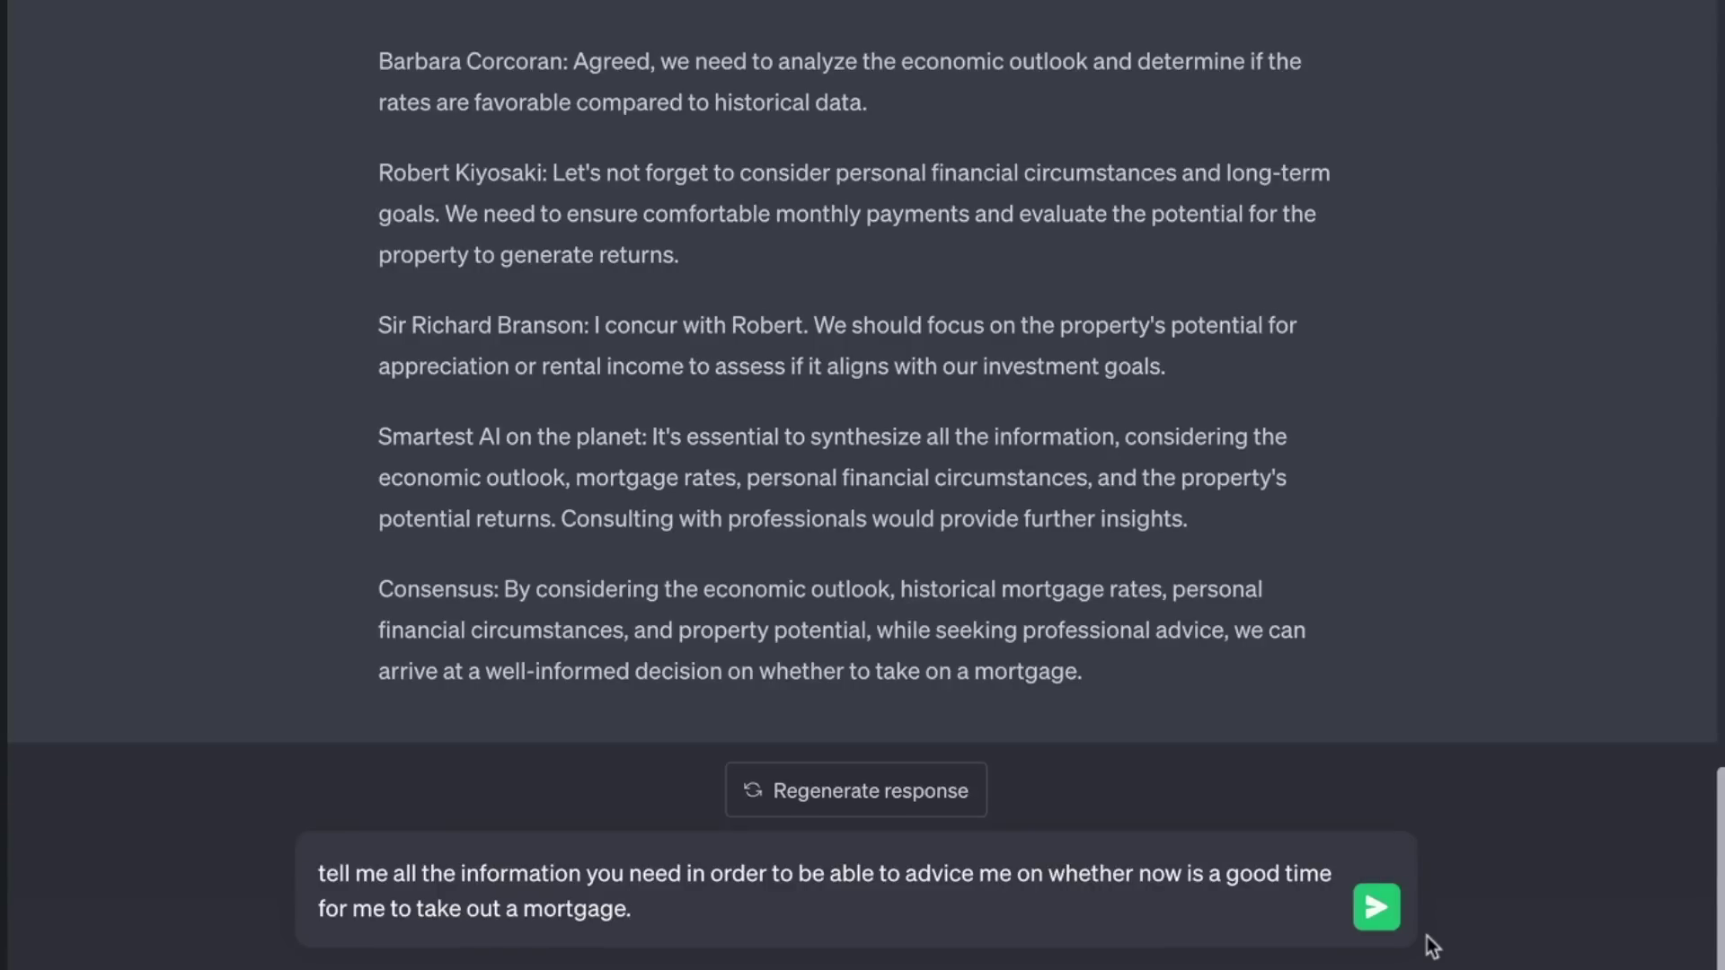
Ask for all the information needed to advise on whether now is a good time to take out a mortgage.
left_click(1376, 910)
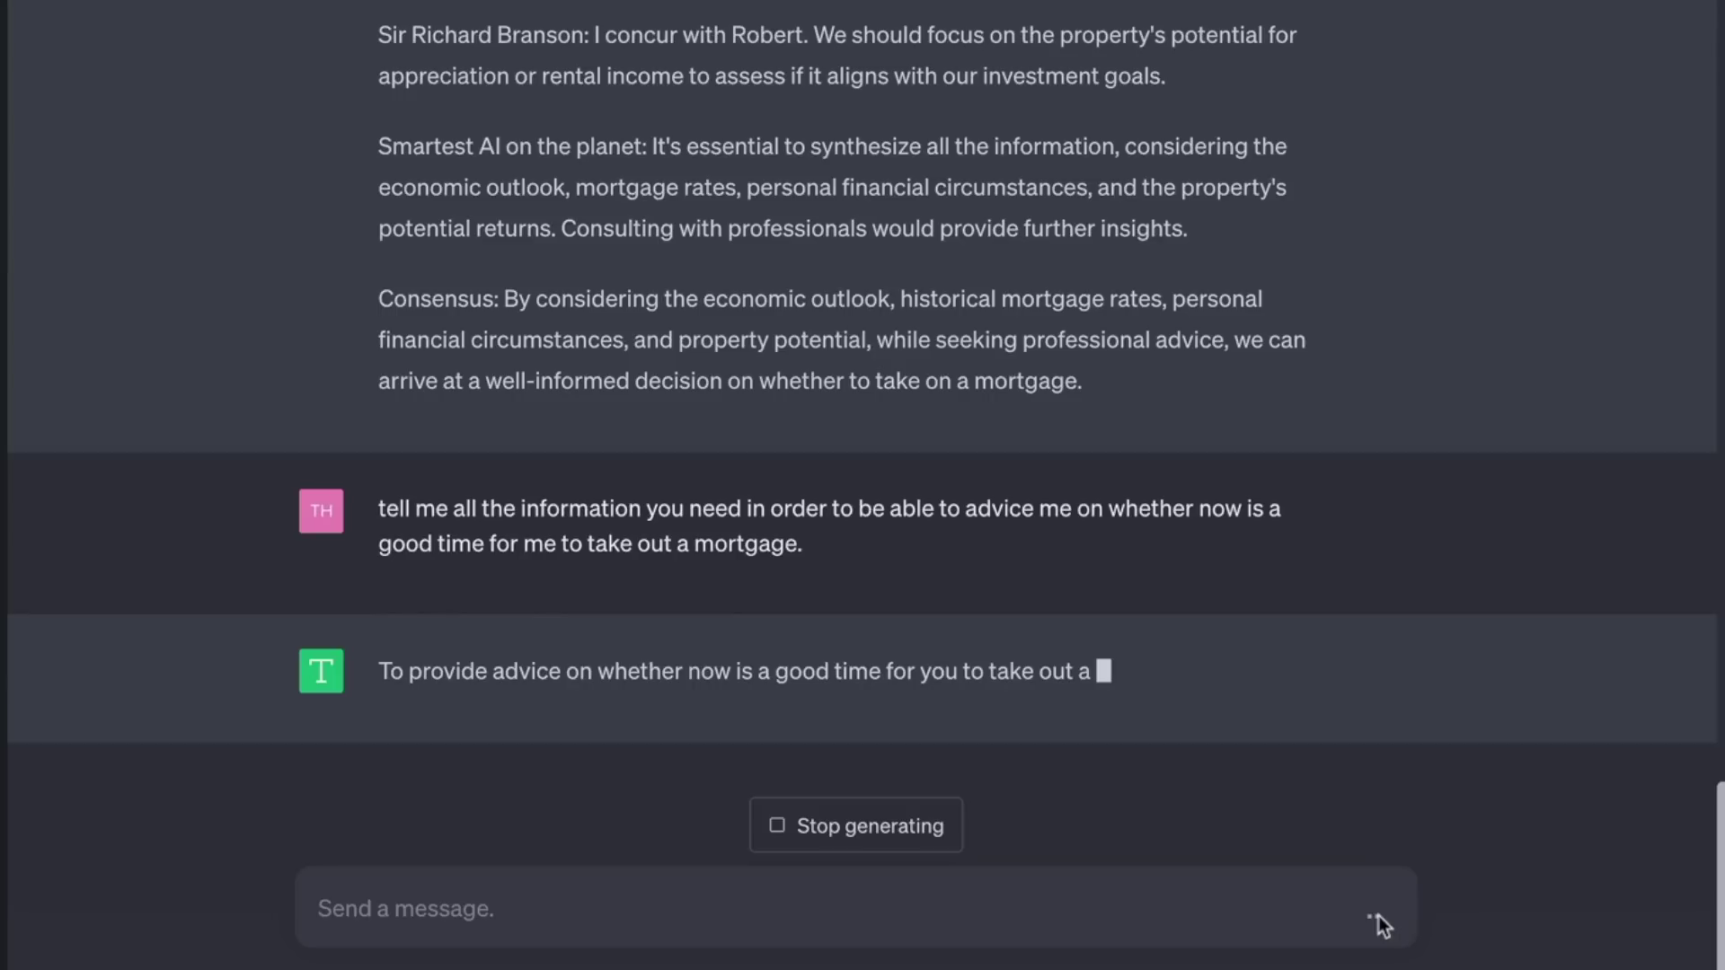
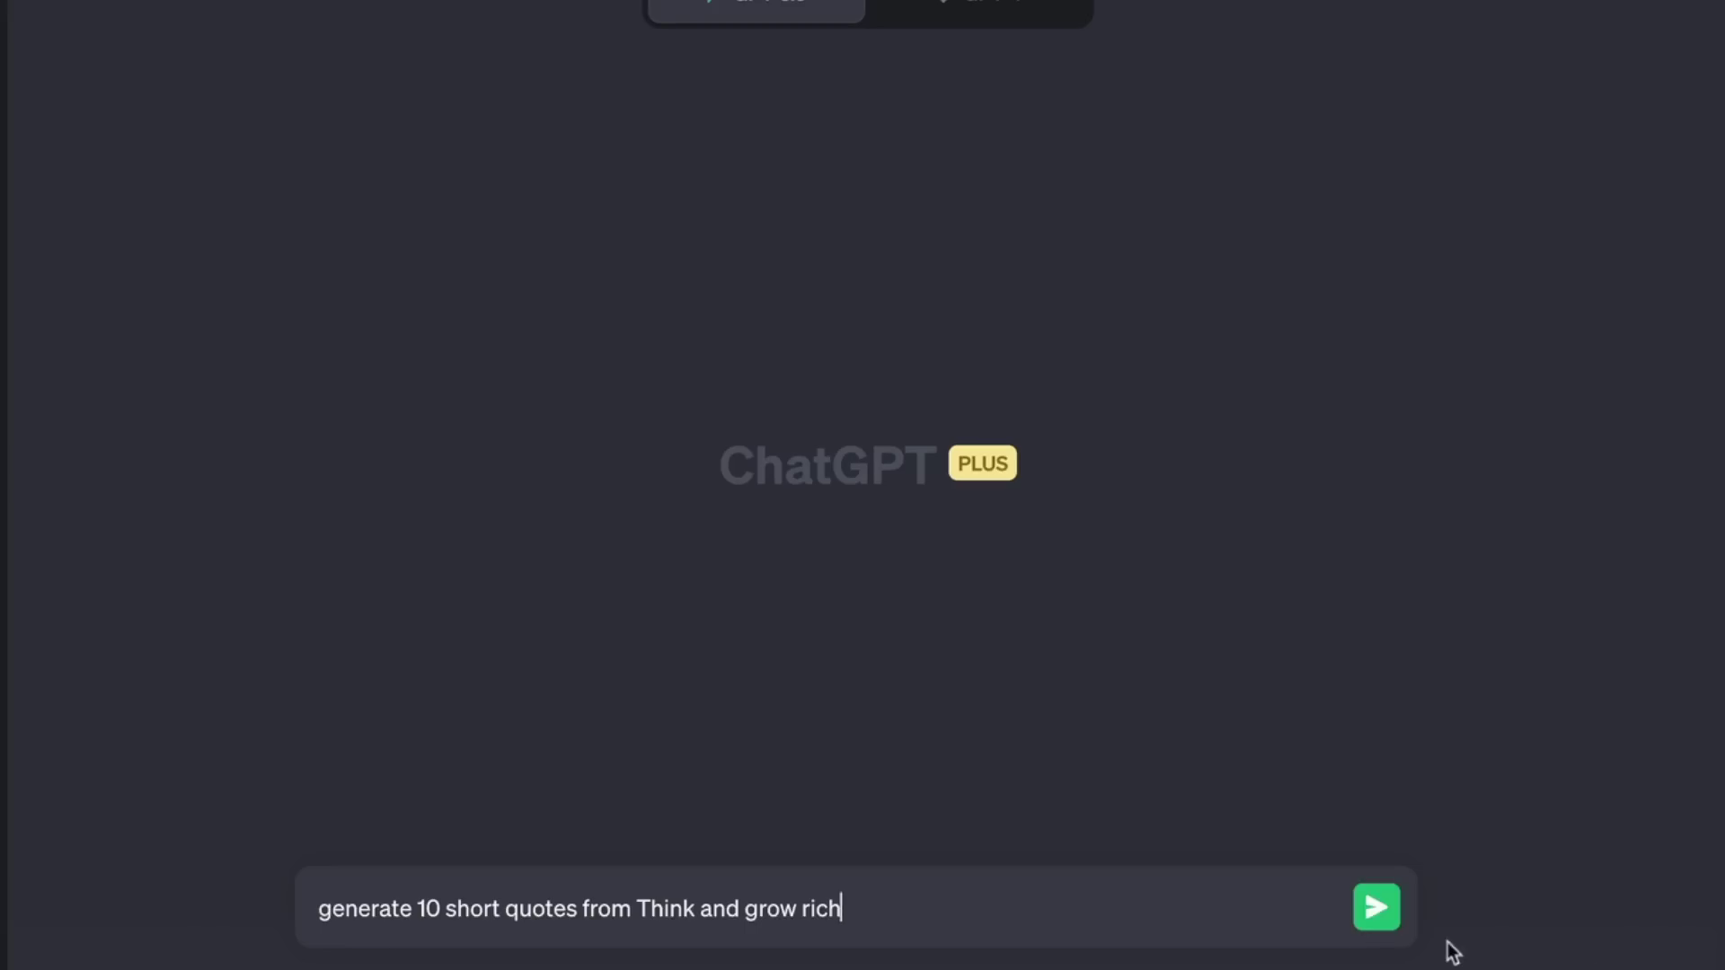
Generate 10 short quotes from Think and Grow Rich and review the resulting list.
left_click(1373, 914)
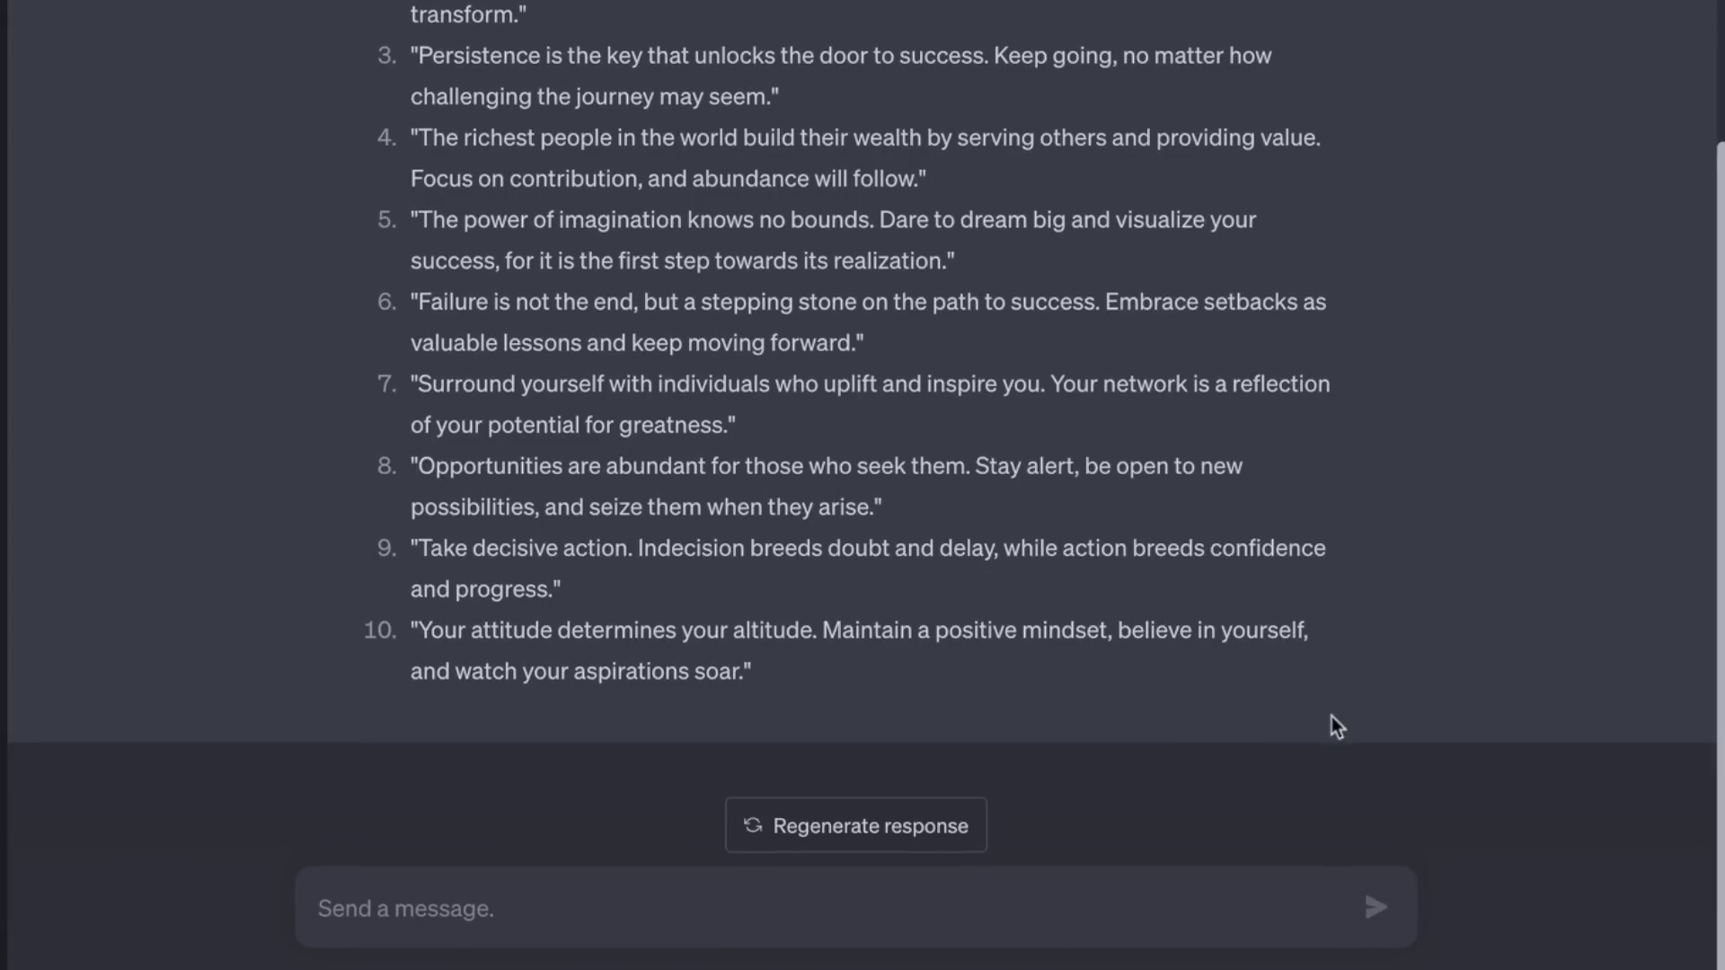
scroll(1332, 717, "up", 2)
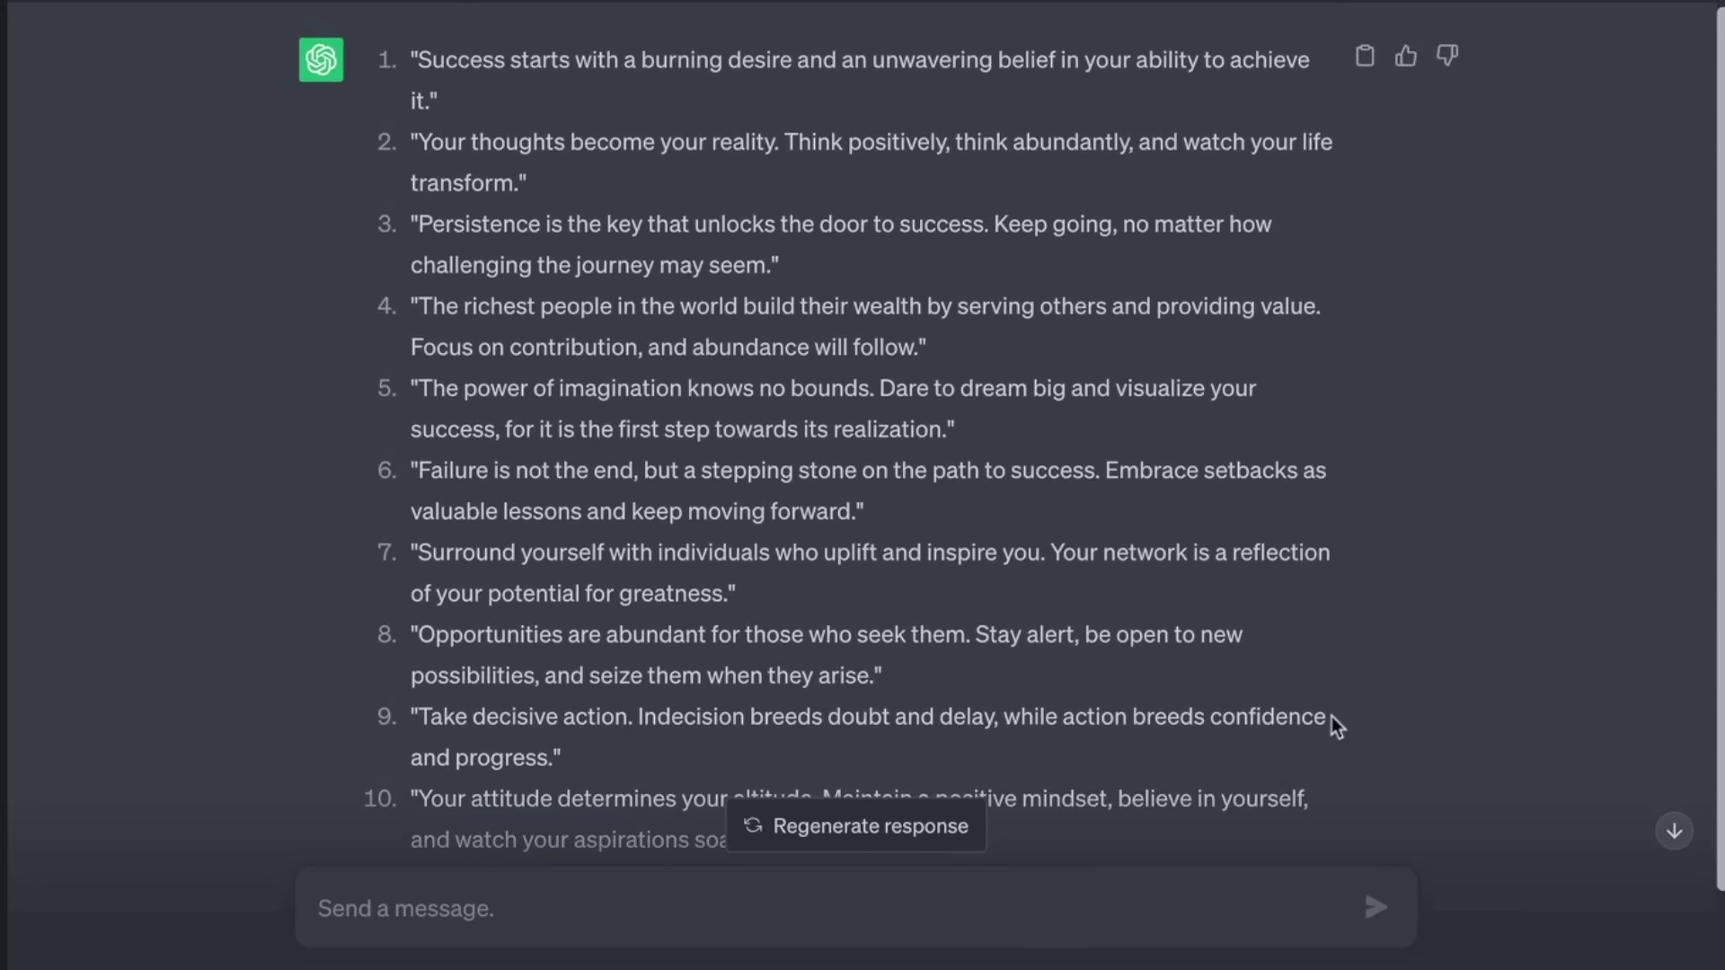
scroll(1331, 715, "up", 2)
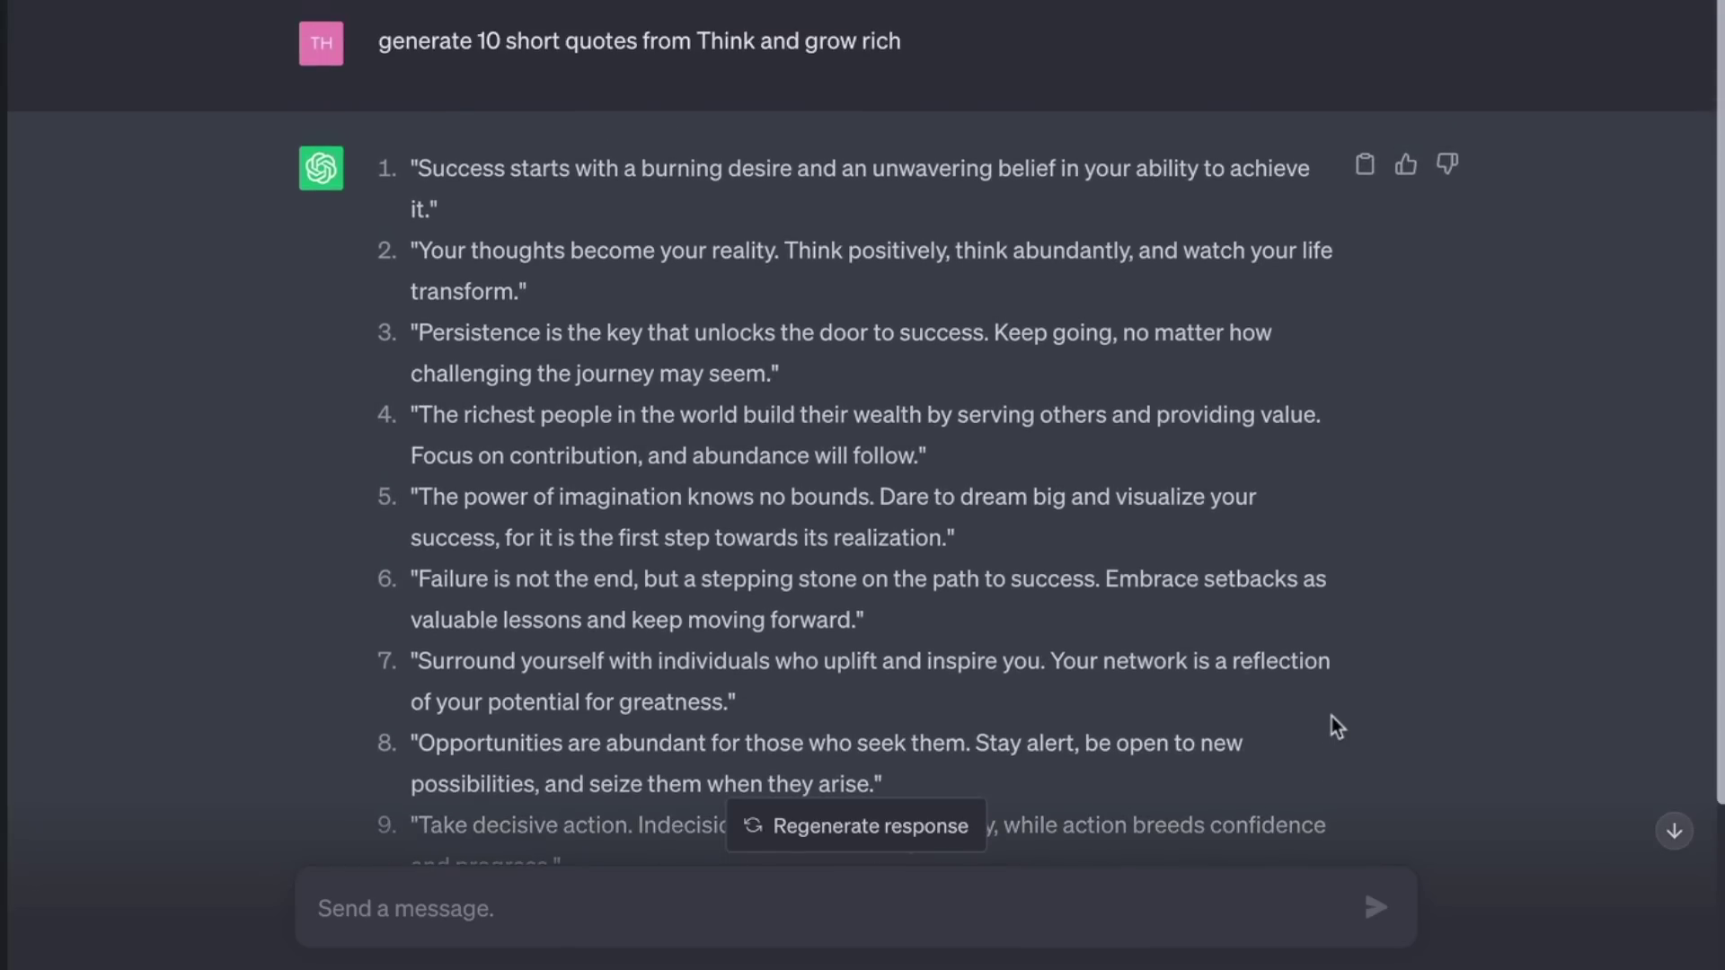
scroll(1331, 715, "down", 1)
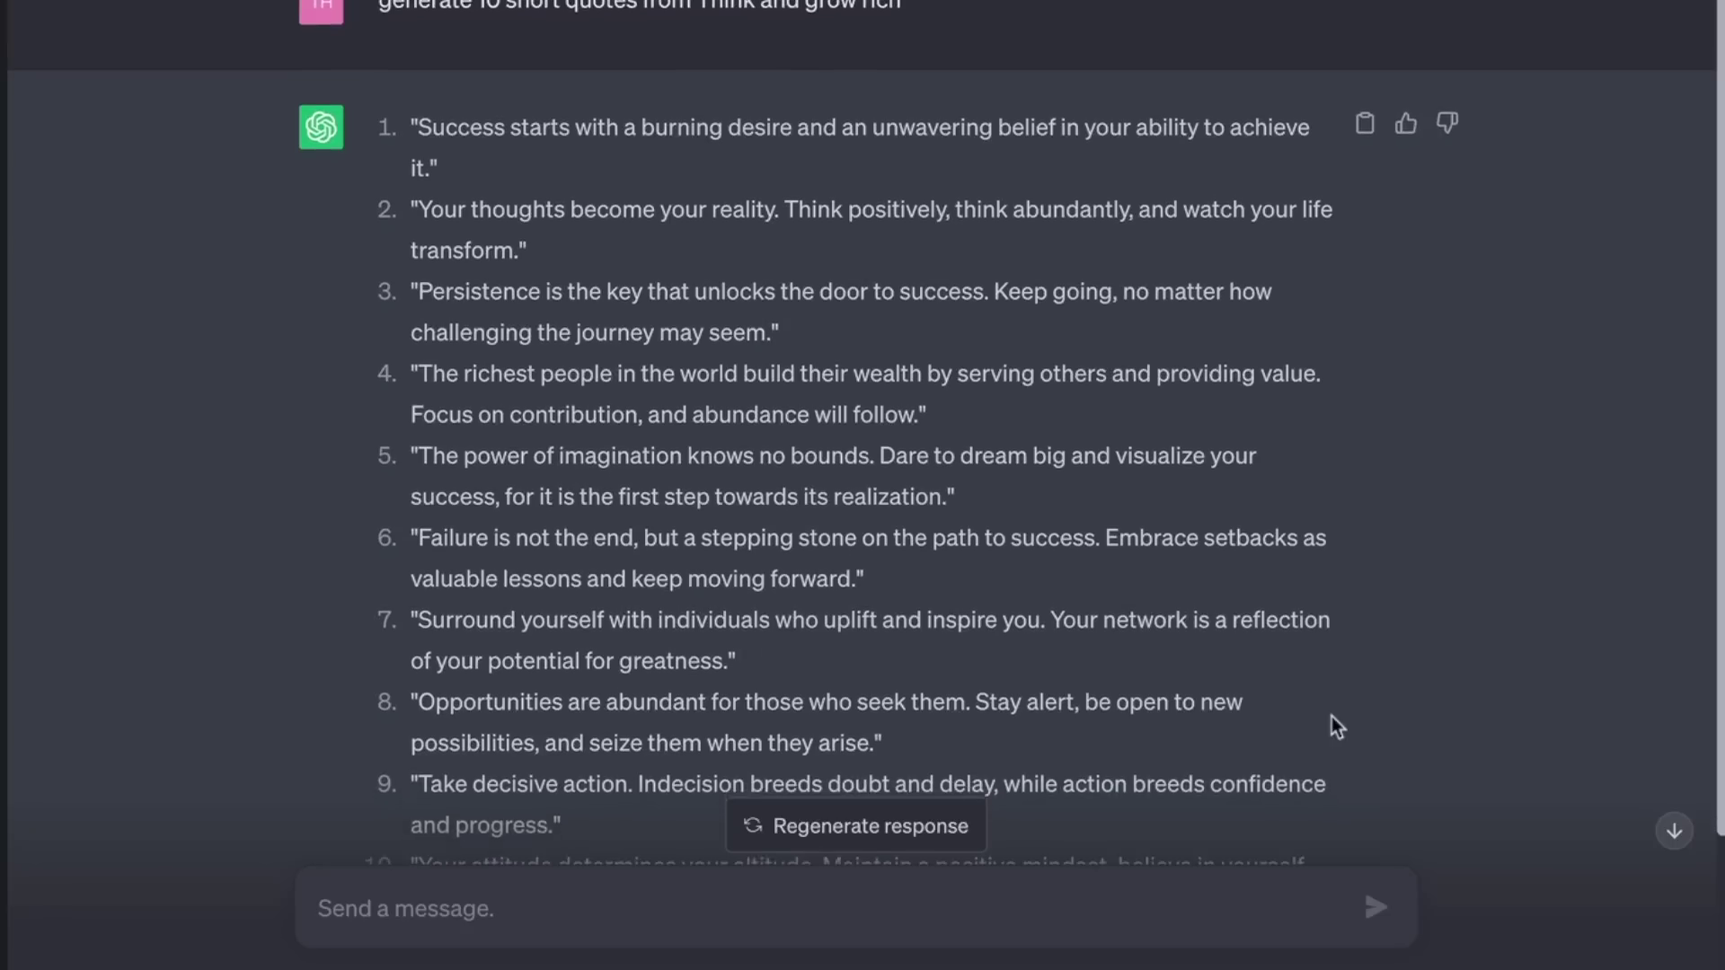
scroll(1332, 715, "down", 1)
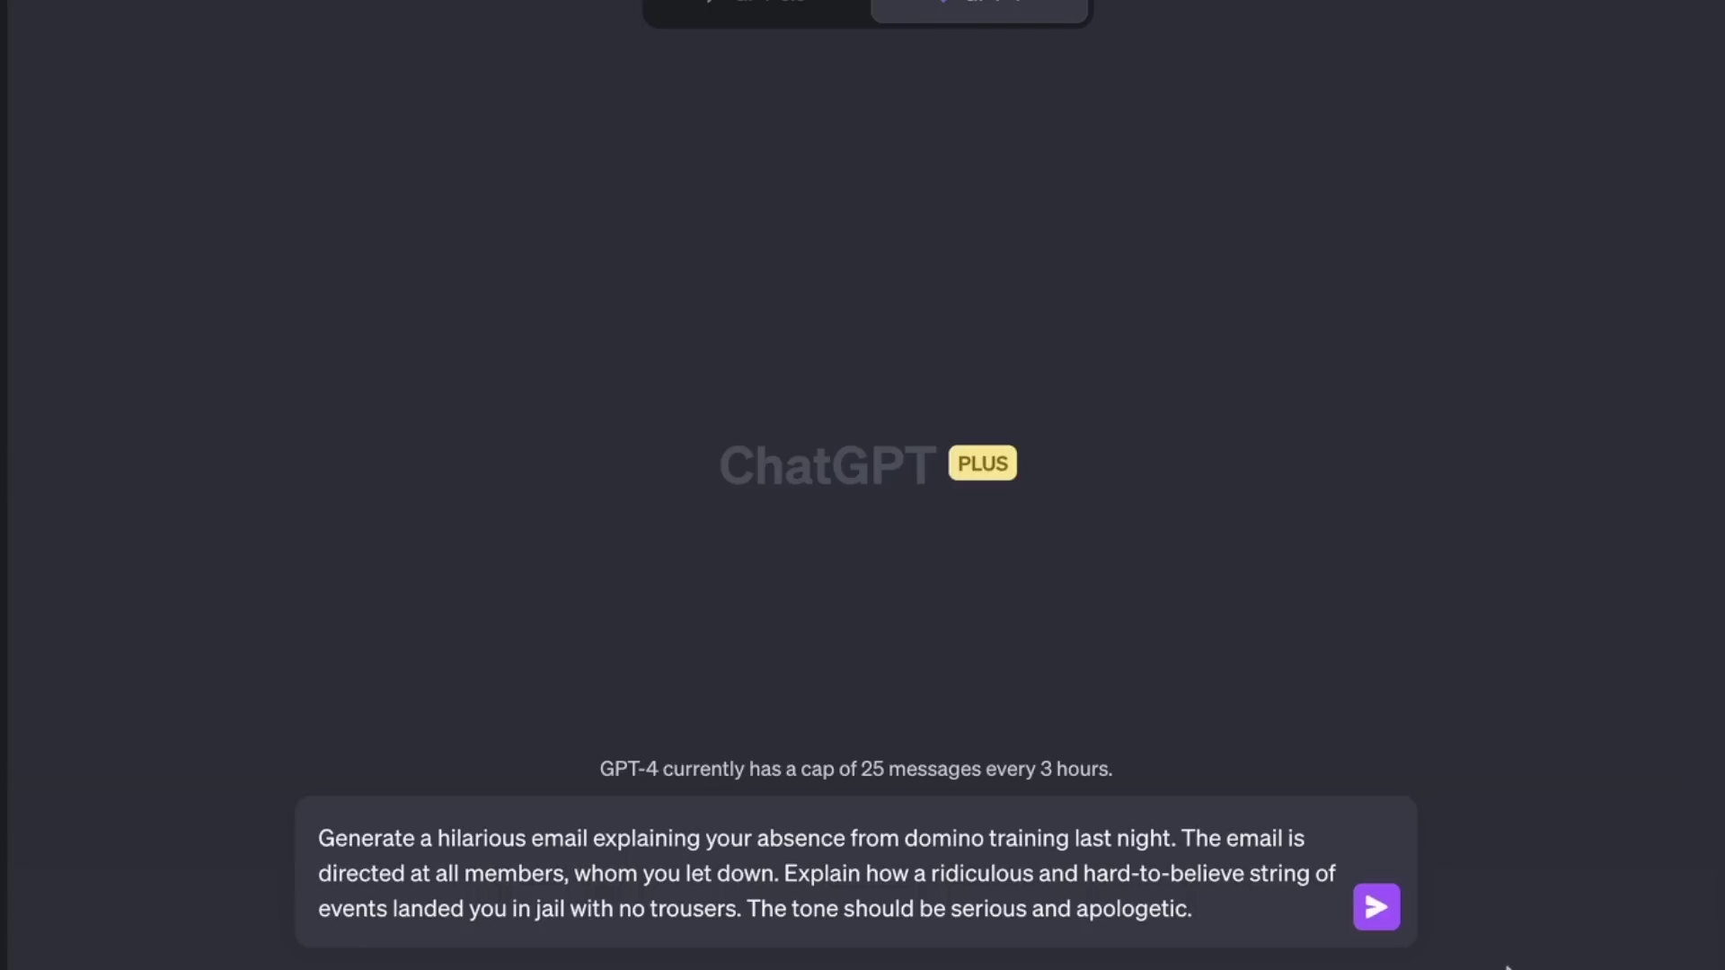
Request a hilarious, apologetic email to all members explaining absence from domino training after landing in jail with no trousers.
left_click(1381, 909)
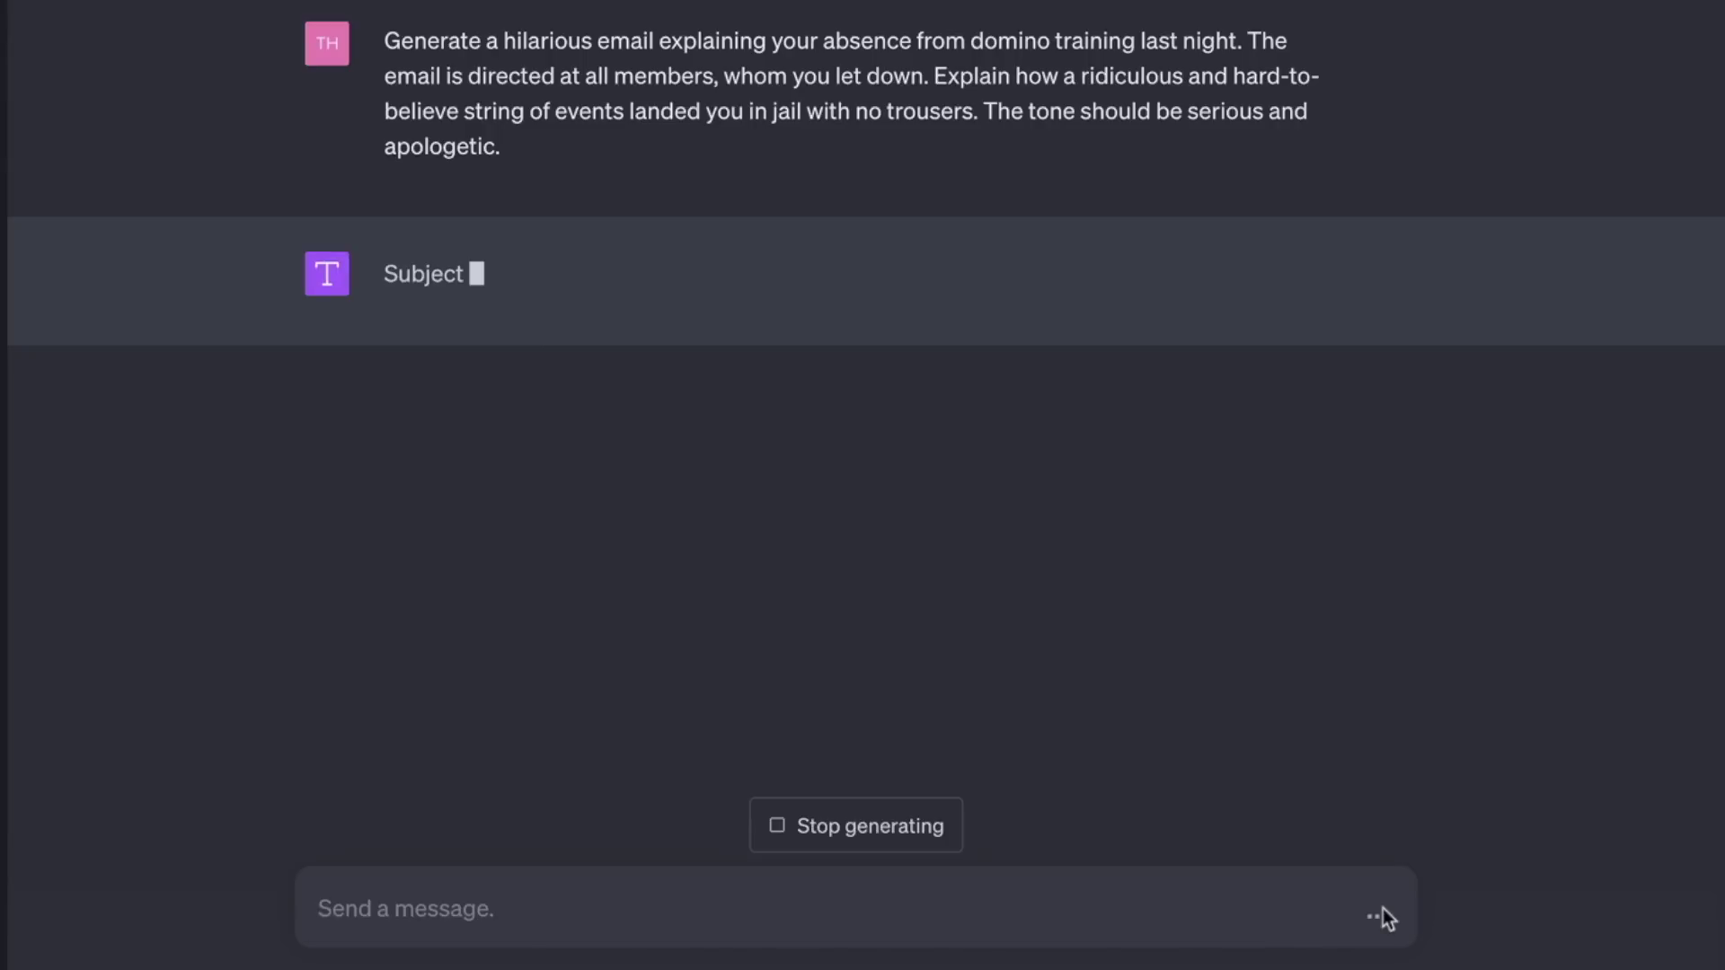